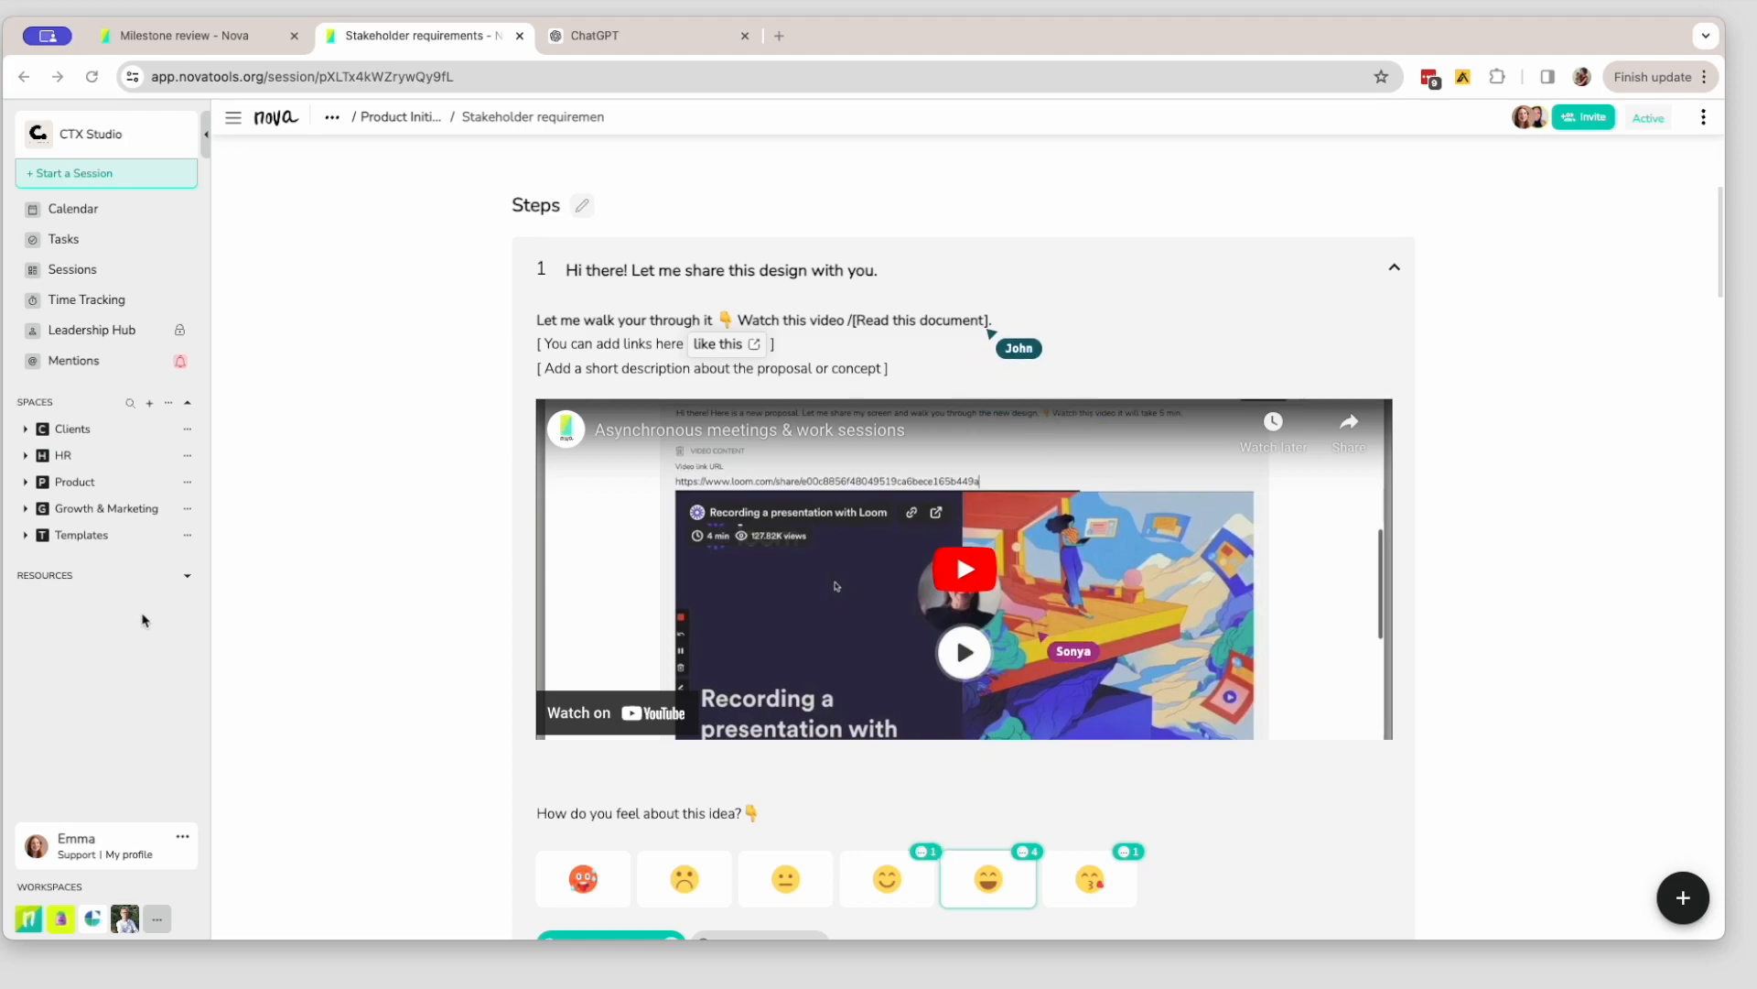
scroll(896, 752, down, 5)
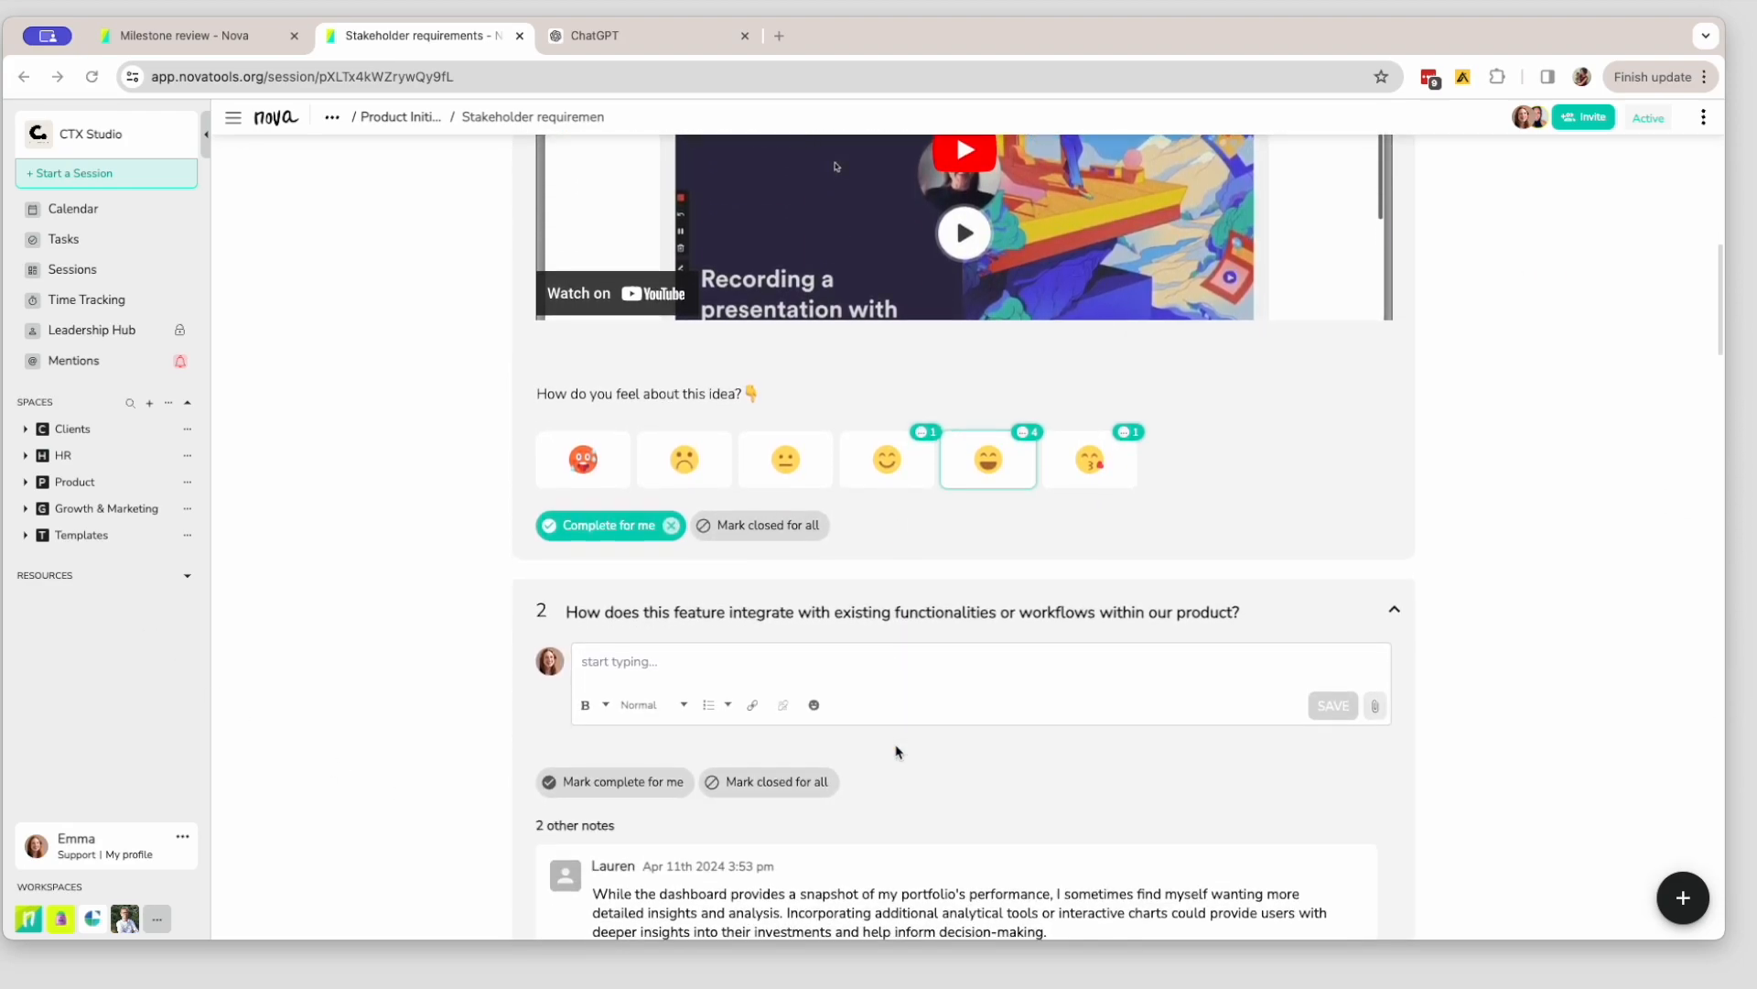
scroll(896, 750, down, 3)
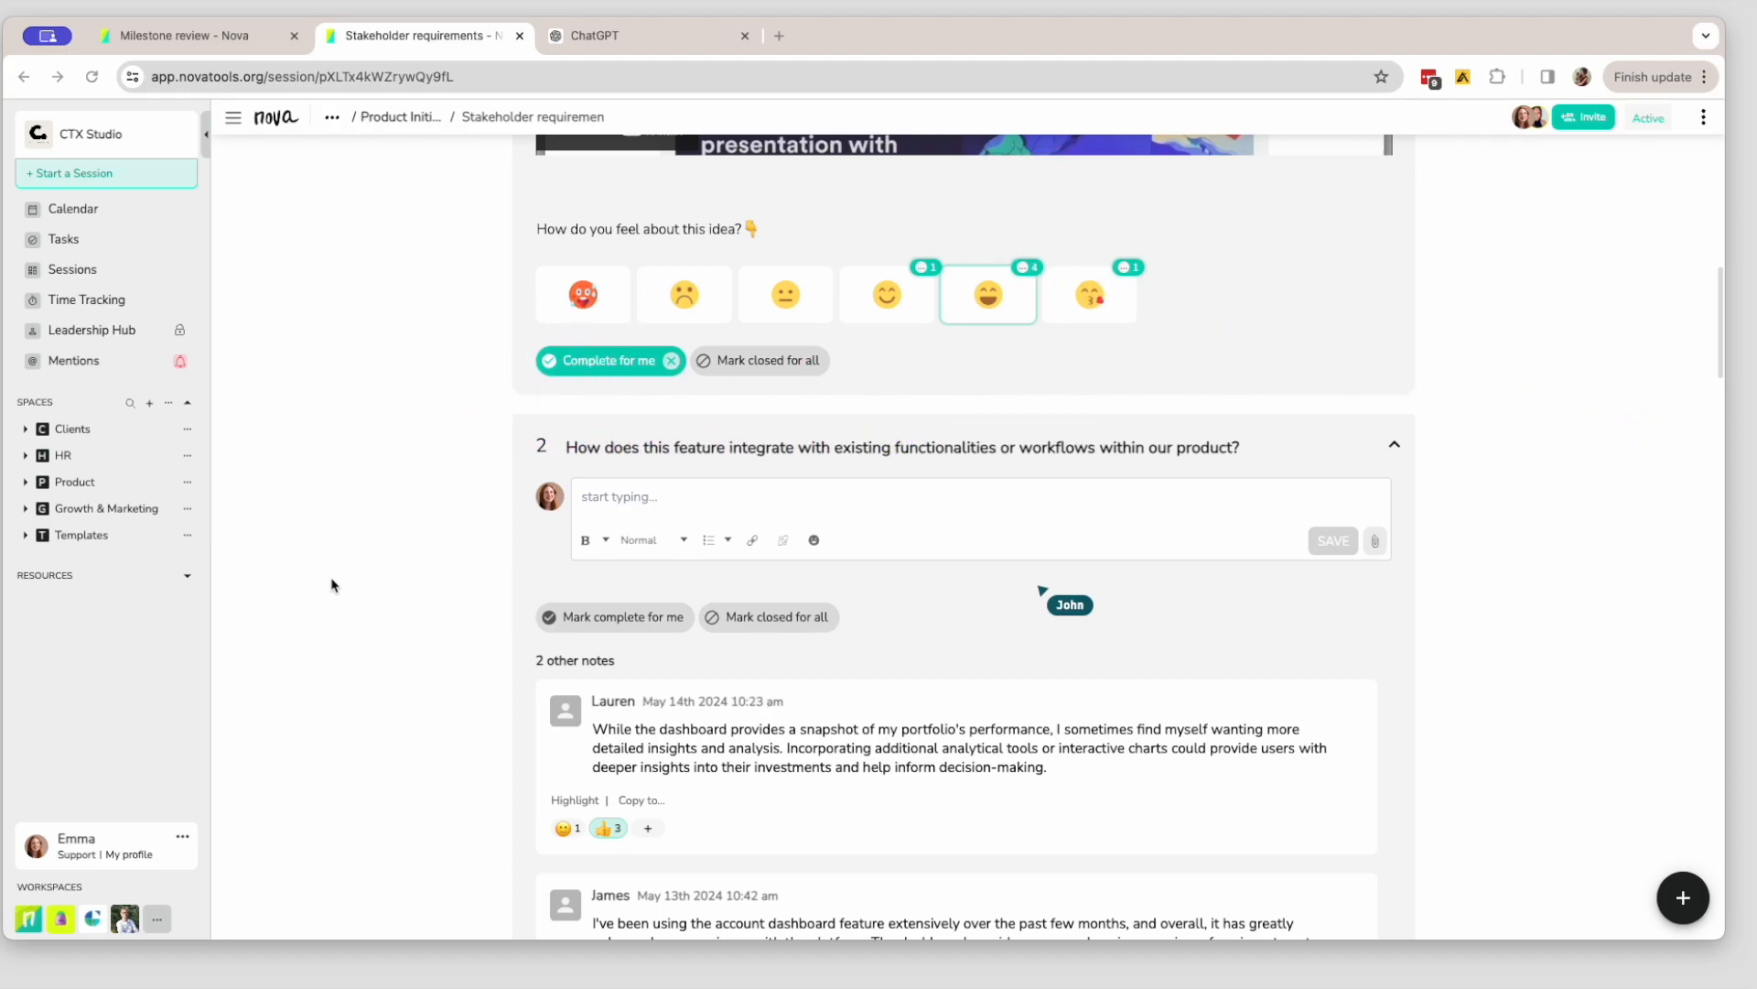
scroll(781, 731, down, 1)
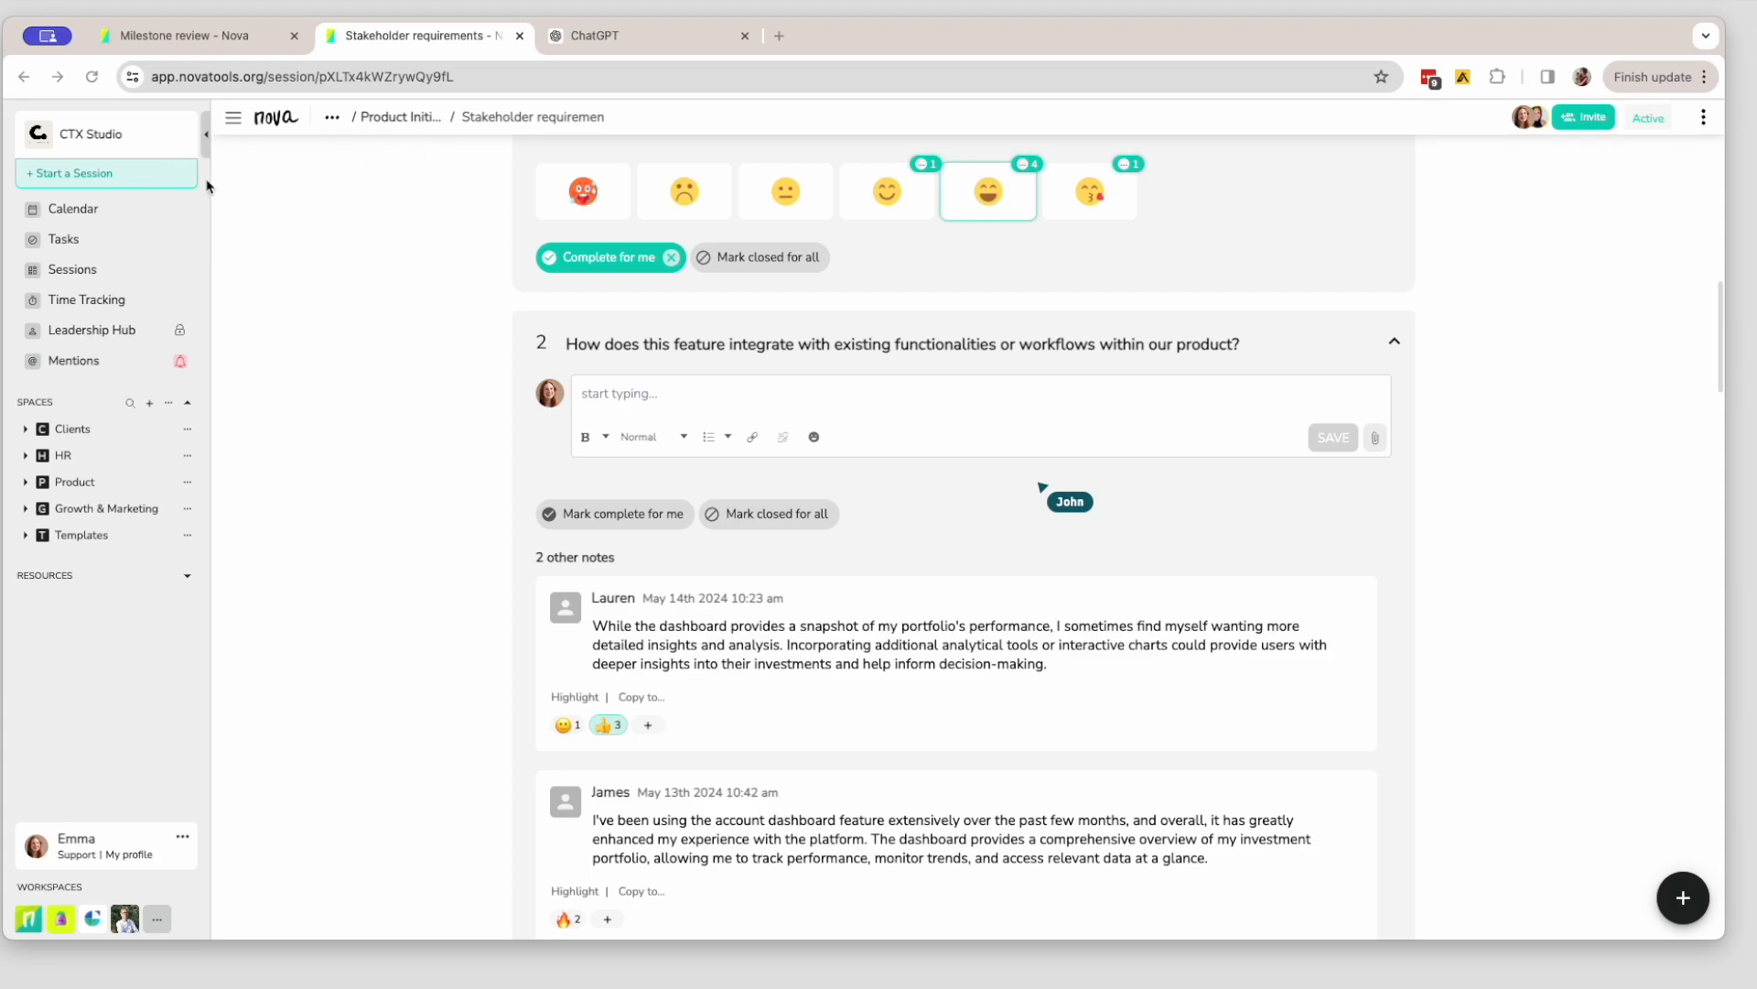
- Create a session from the OFQ Proposal Discussion template found by searching 'OF'
click(104, 177)
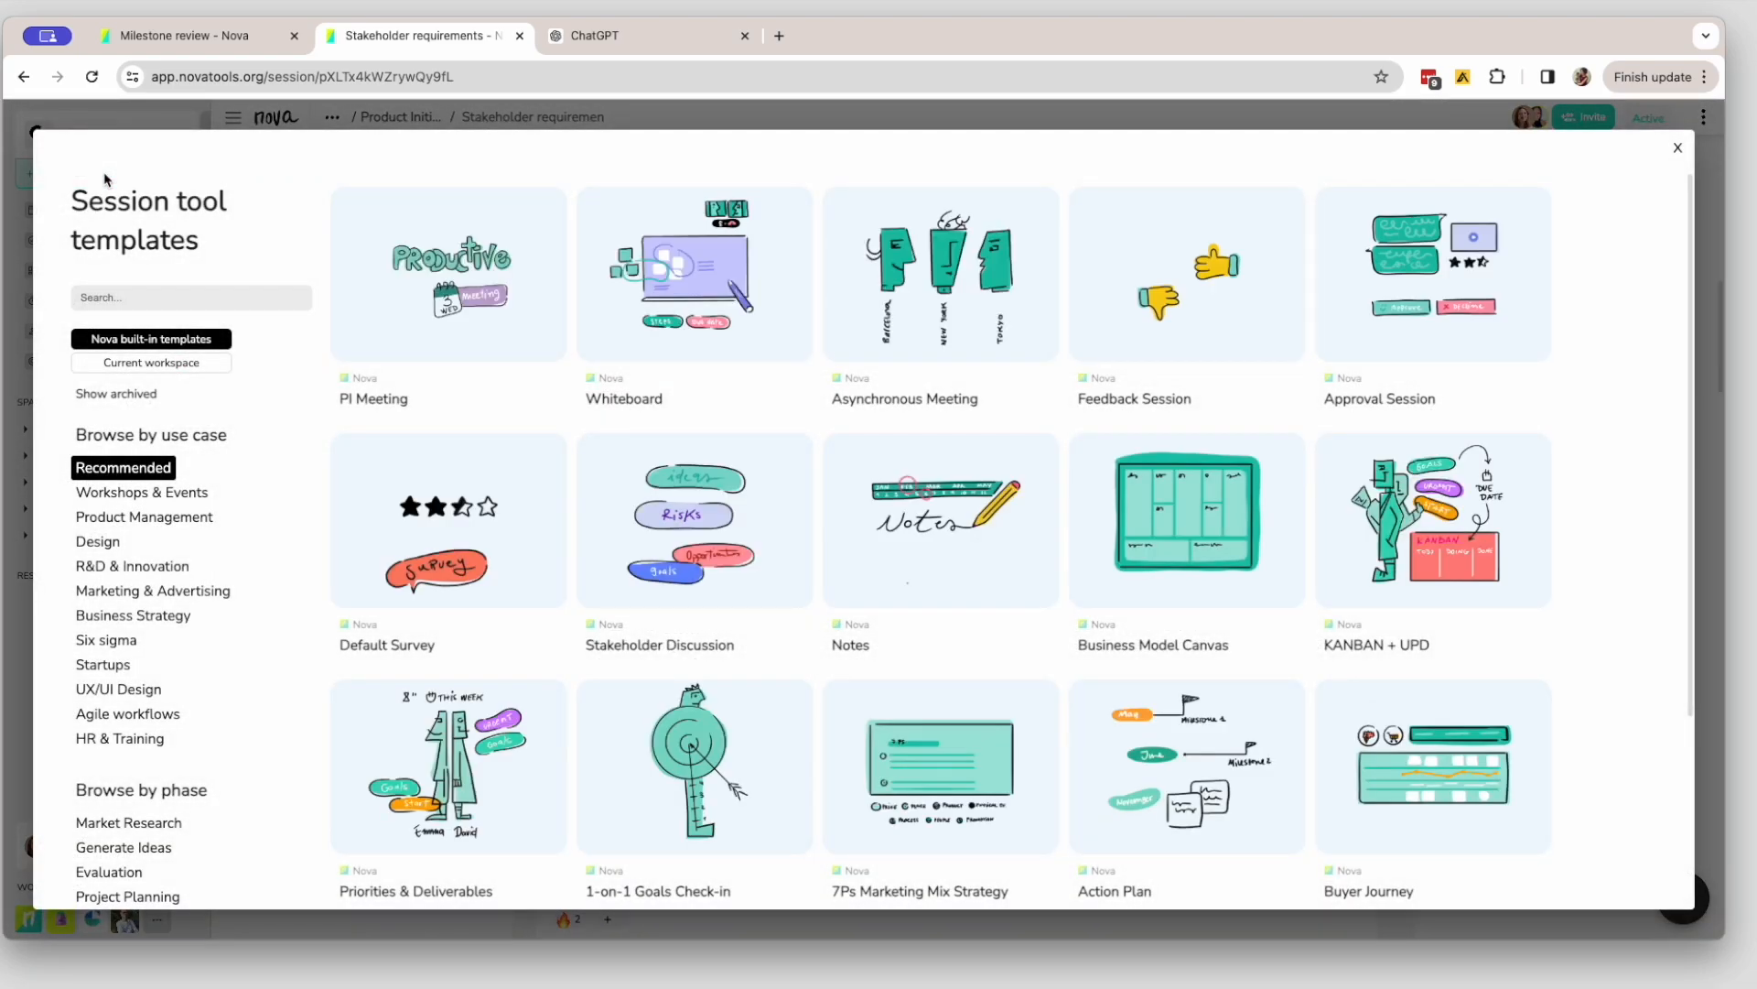
text(OF)
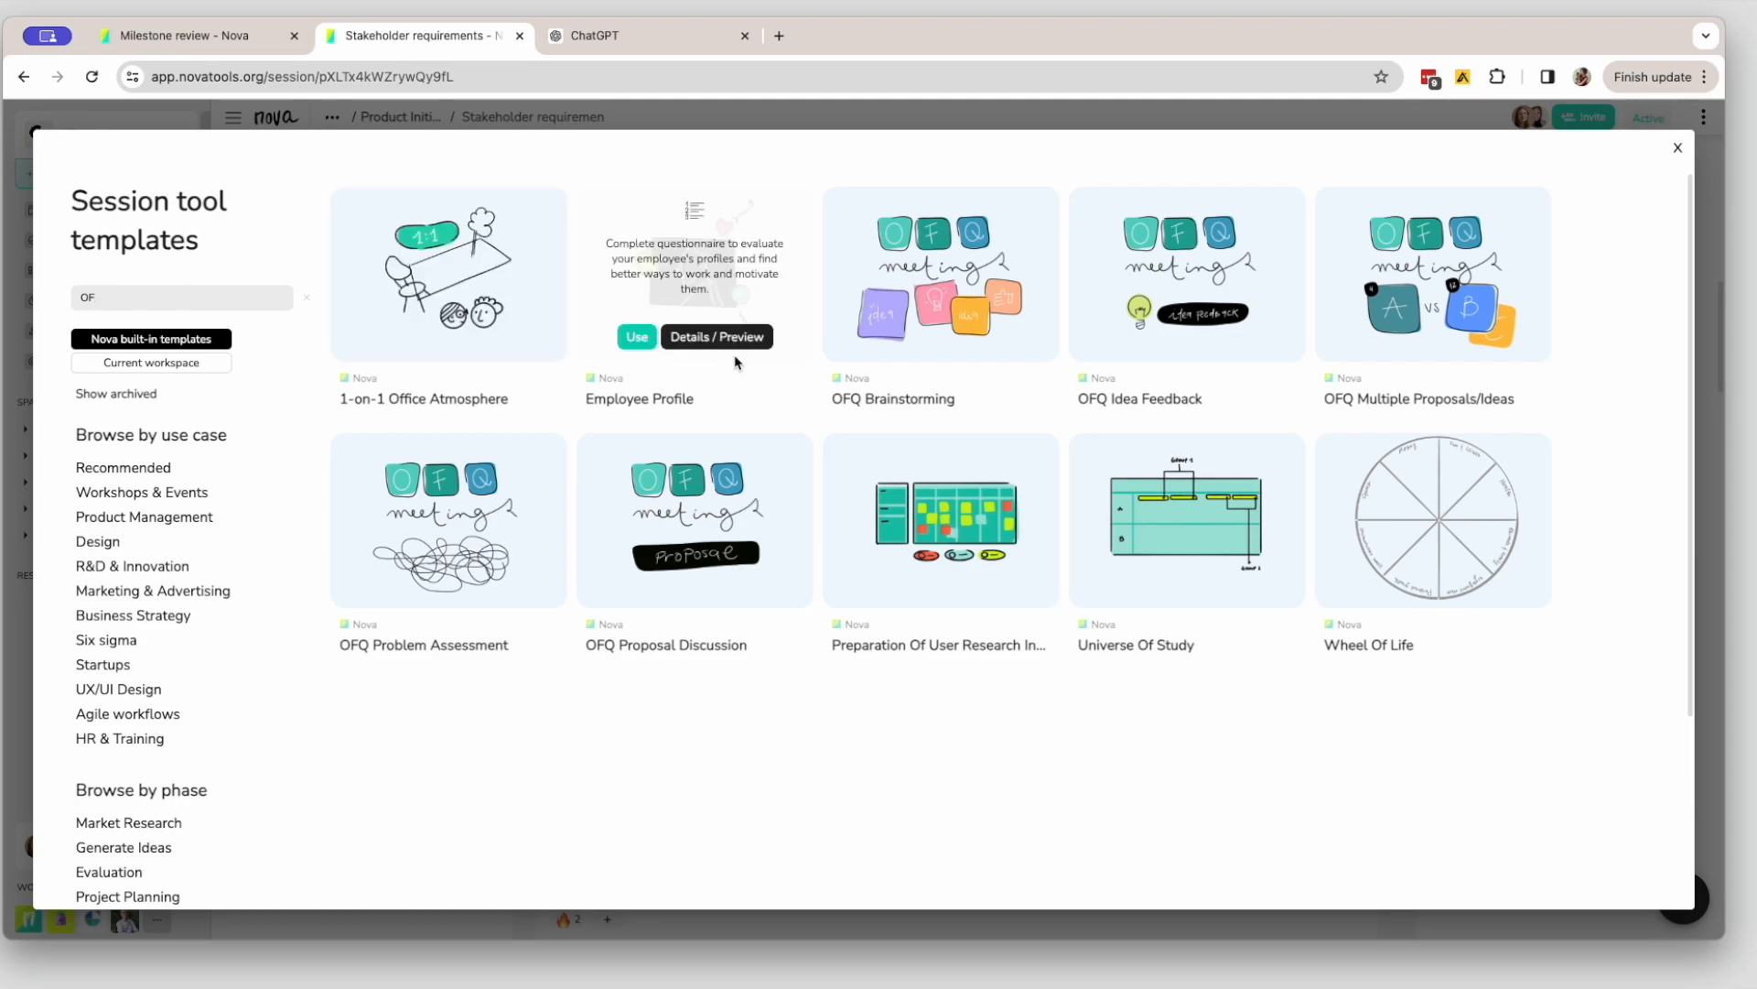
click(885, 338)
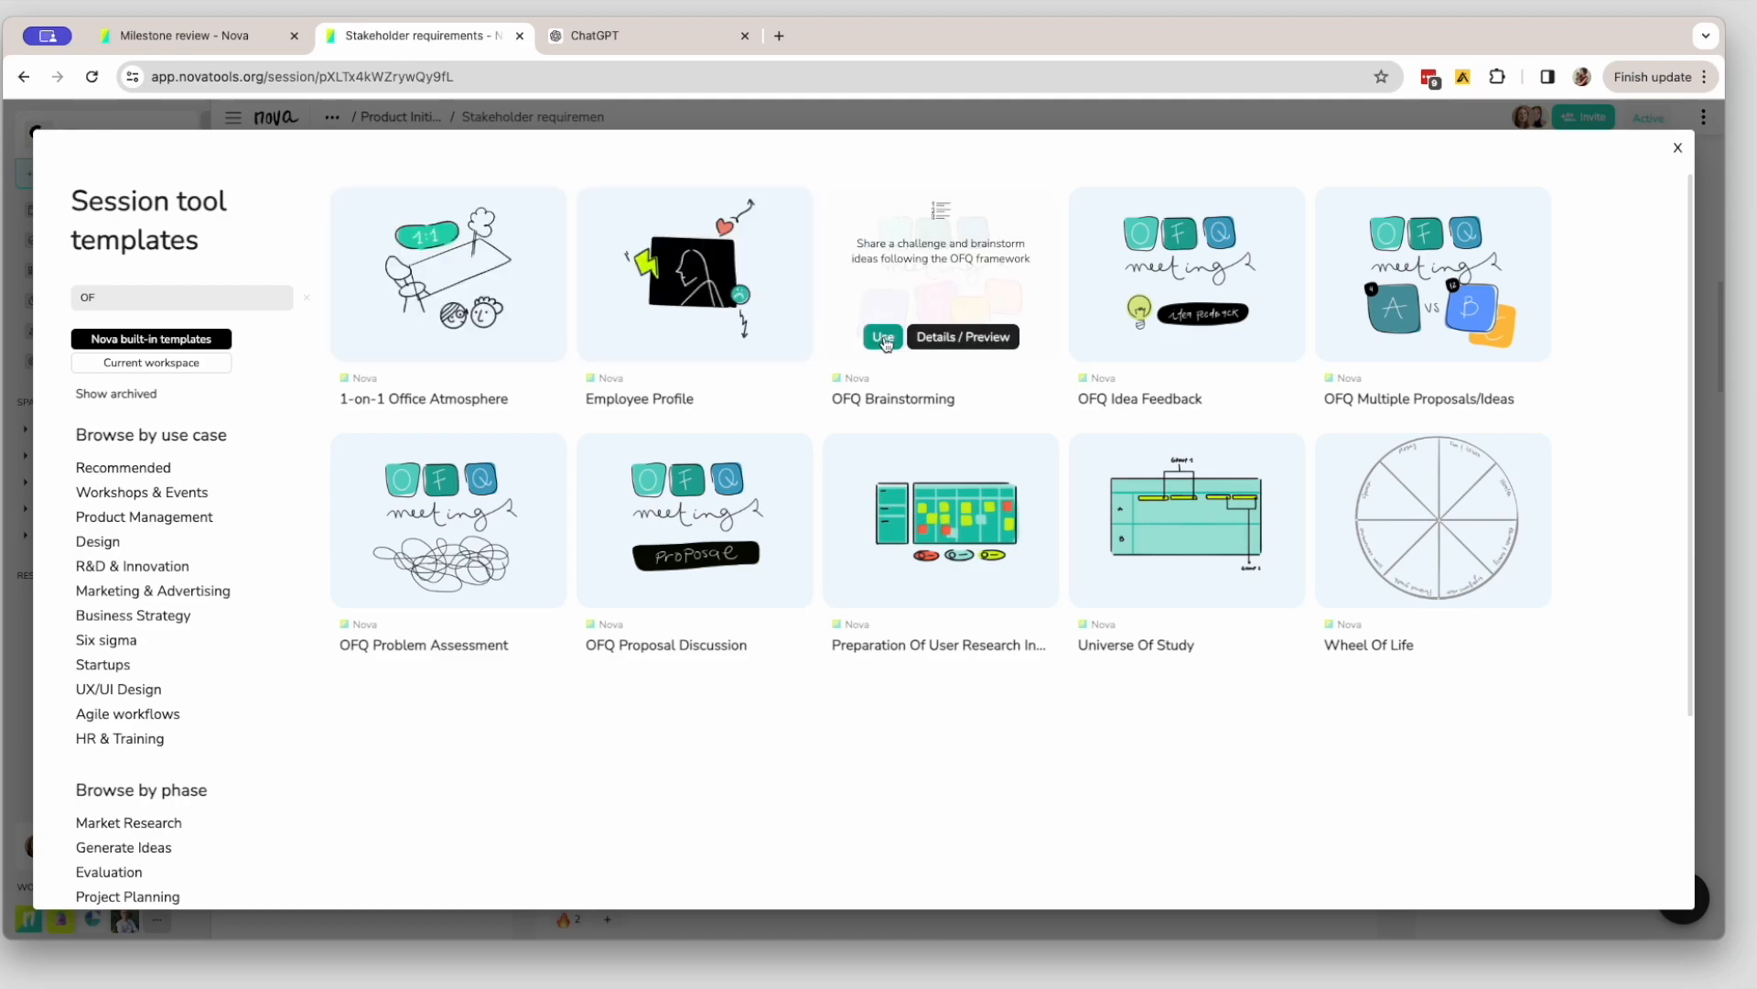
mouse_move(695, 521)
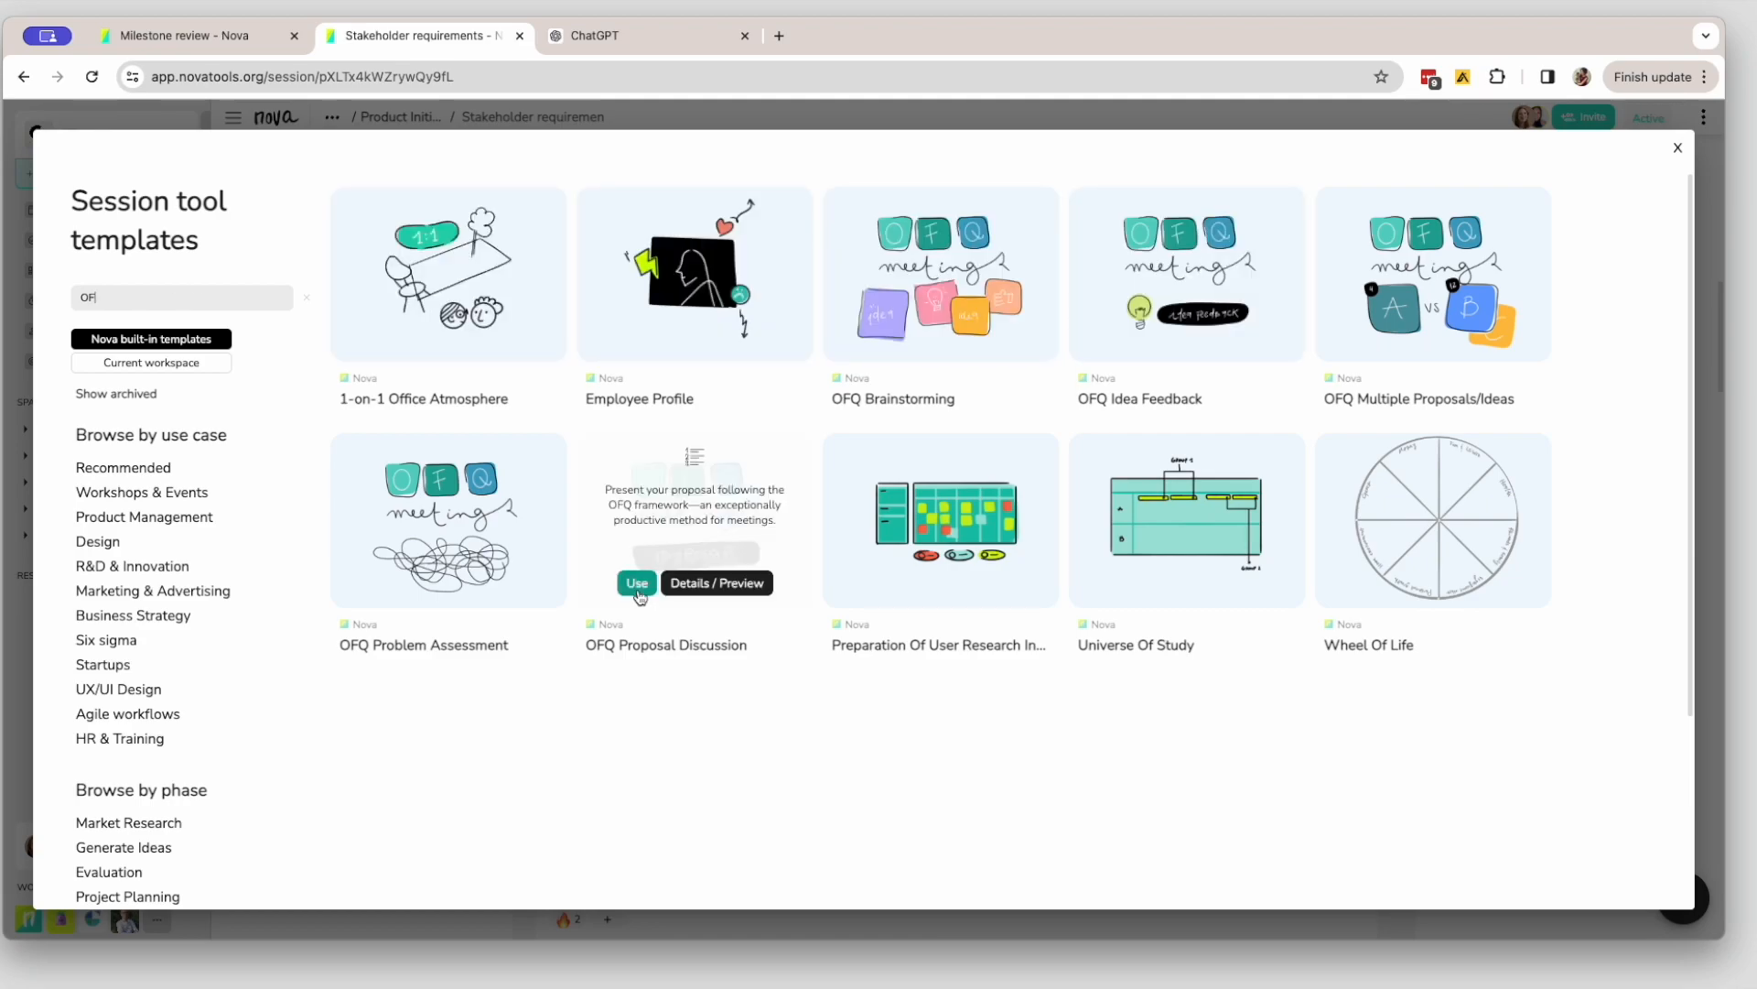
click(638, 586)
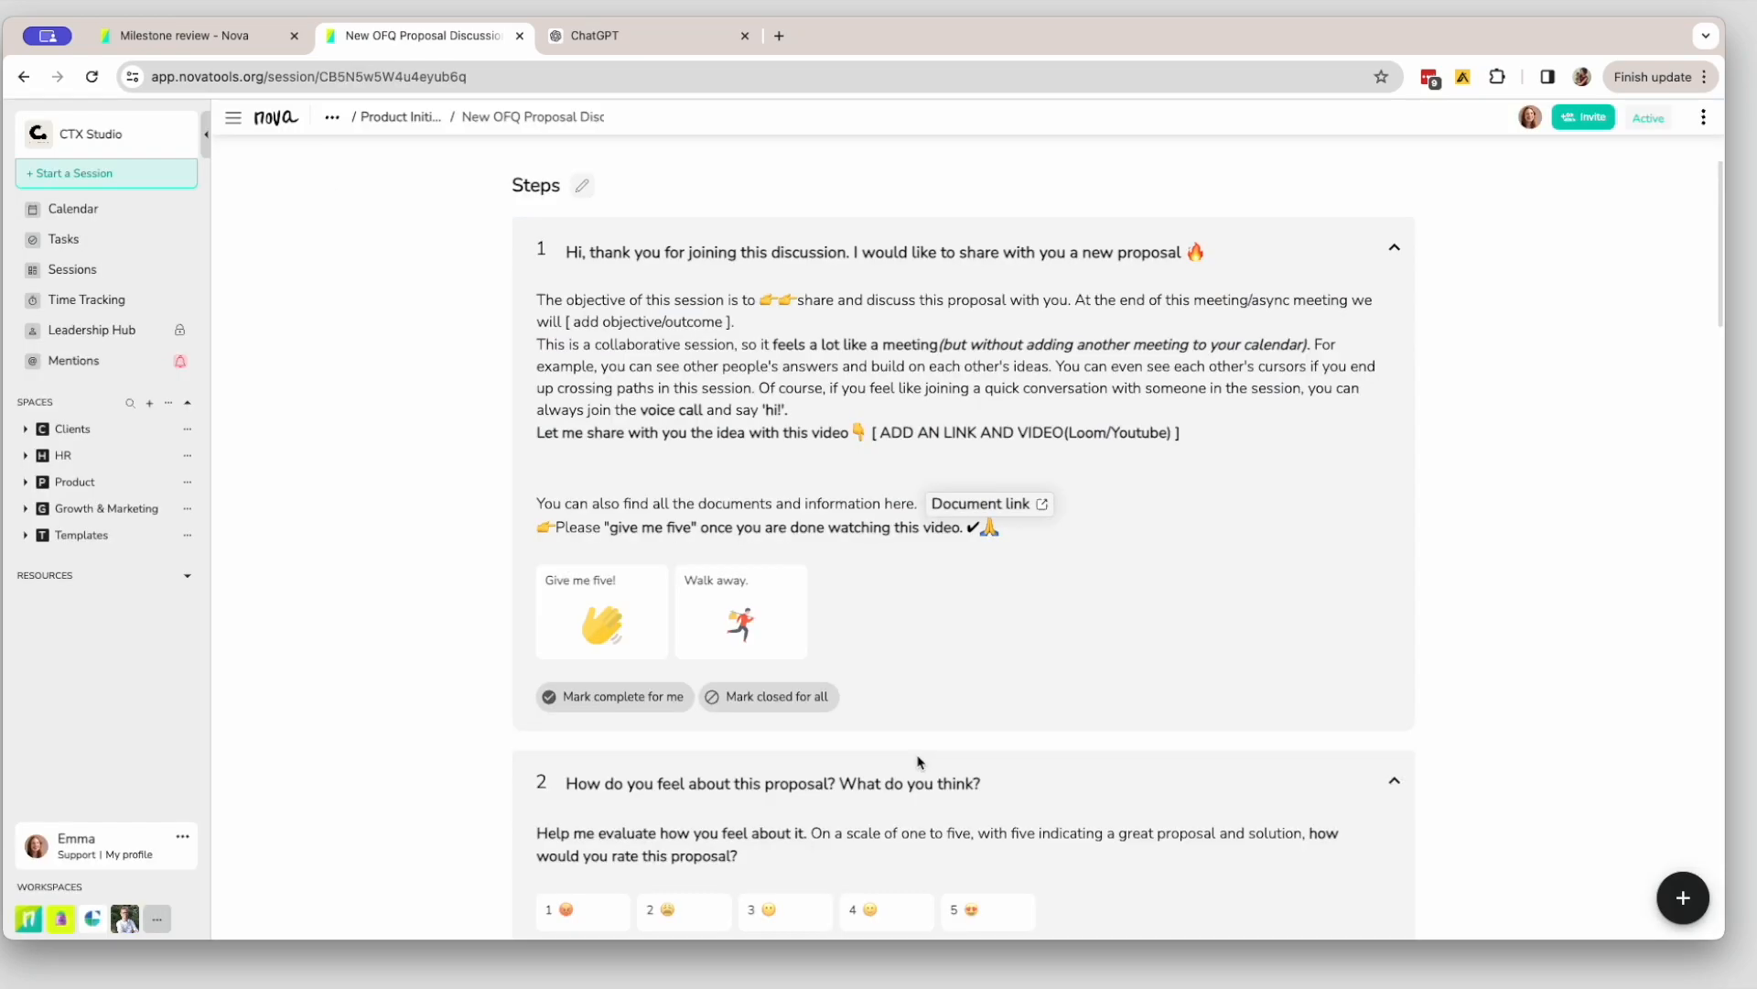
scroll(919, 761, down, 5)
scroll(919, 762, down, 3)
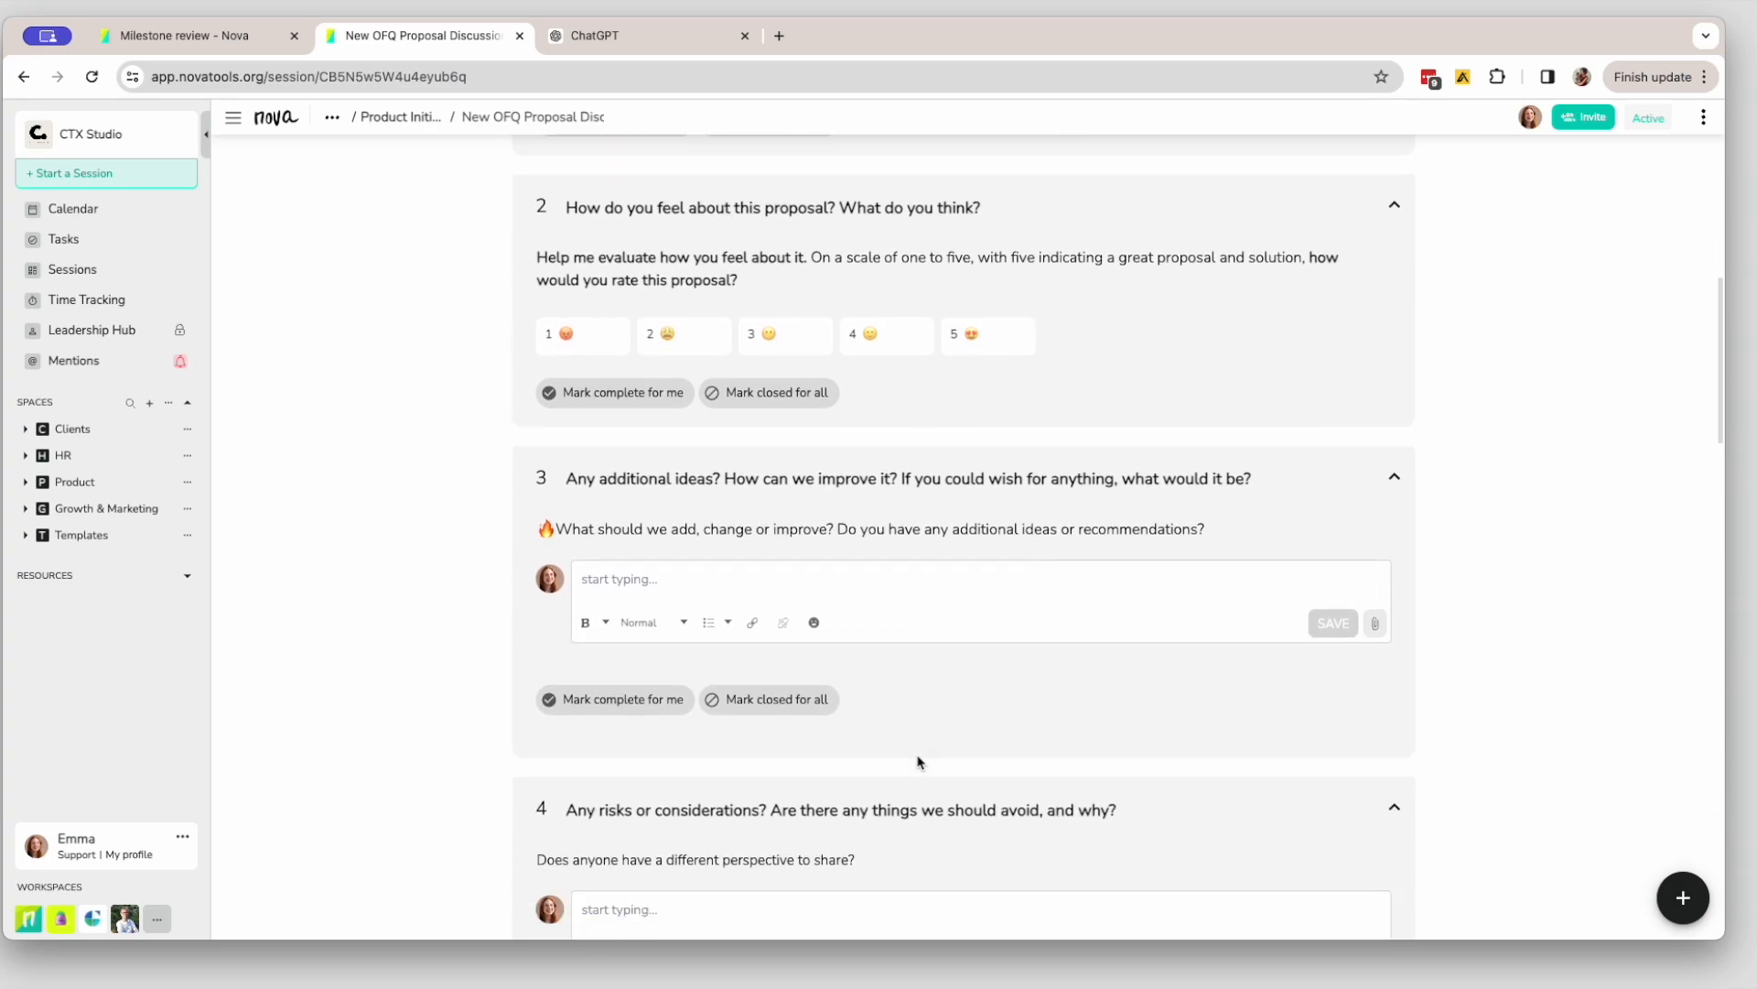
scroll(919, 761, down, 2)
scroll(918, 762, down, 4)
scroll(918, 761, down, 3)
scroll(918, 761, down, 3)
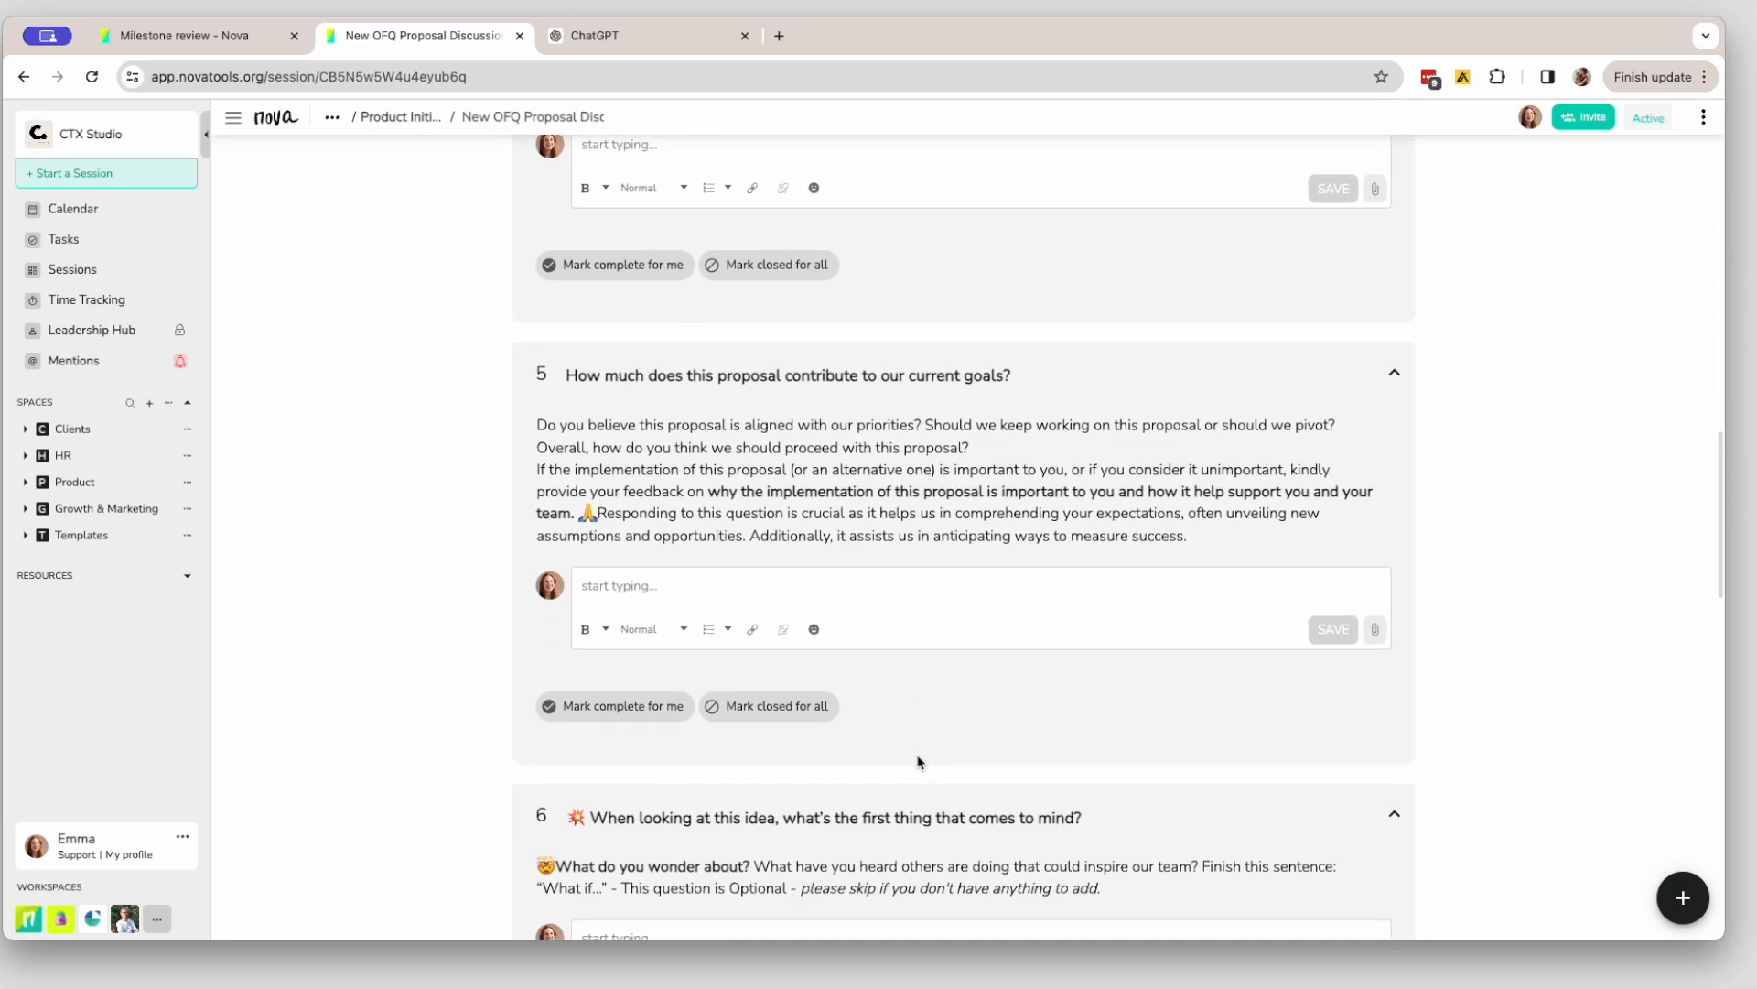
scroll(919, 762, down, 2)
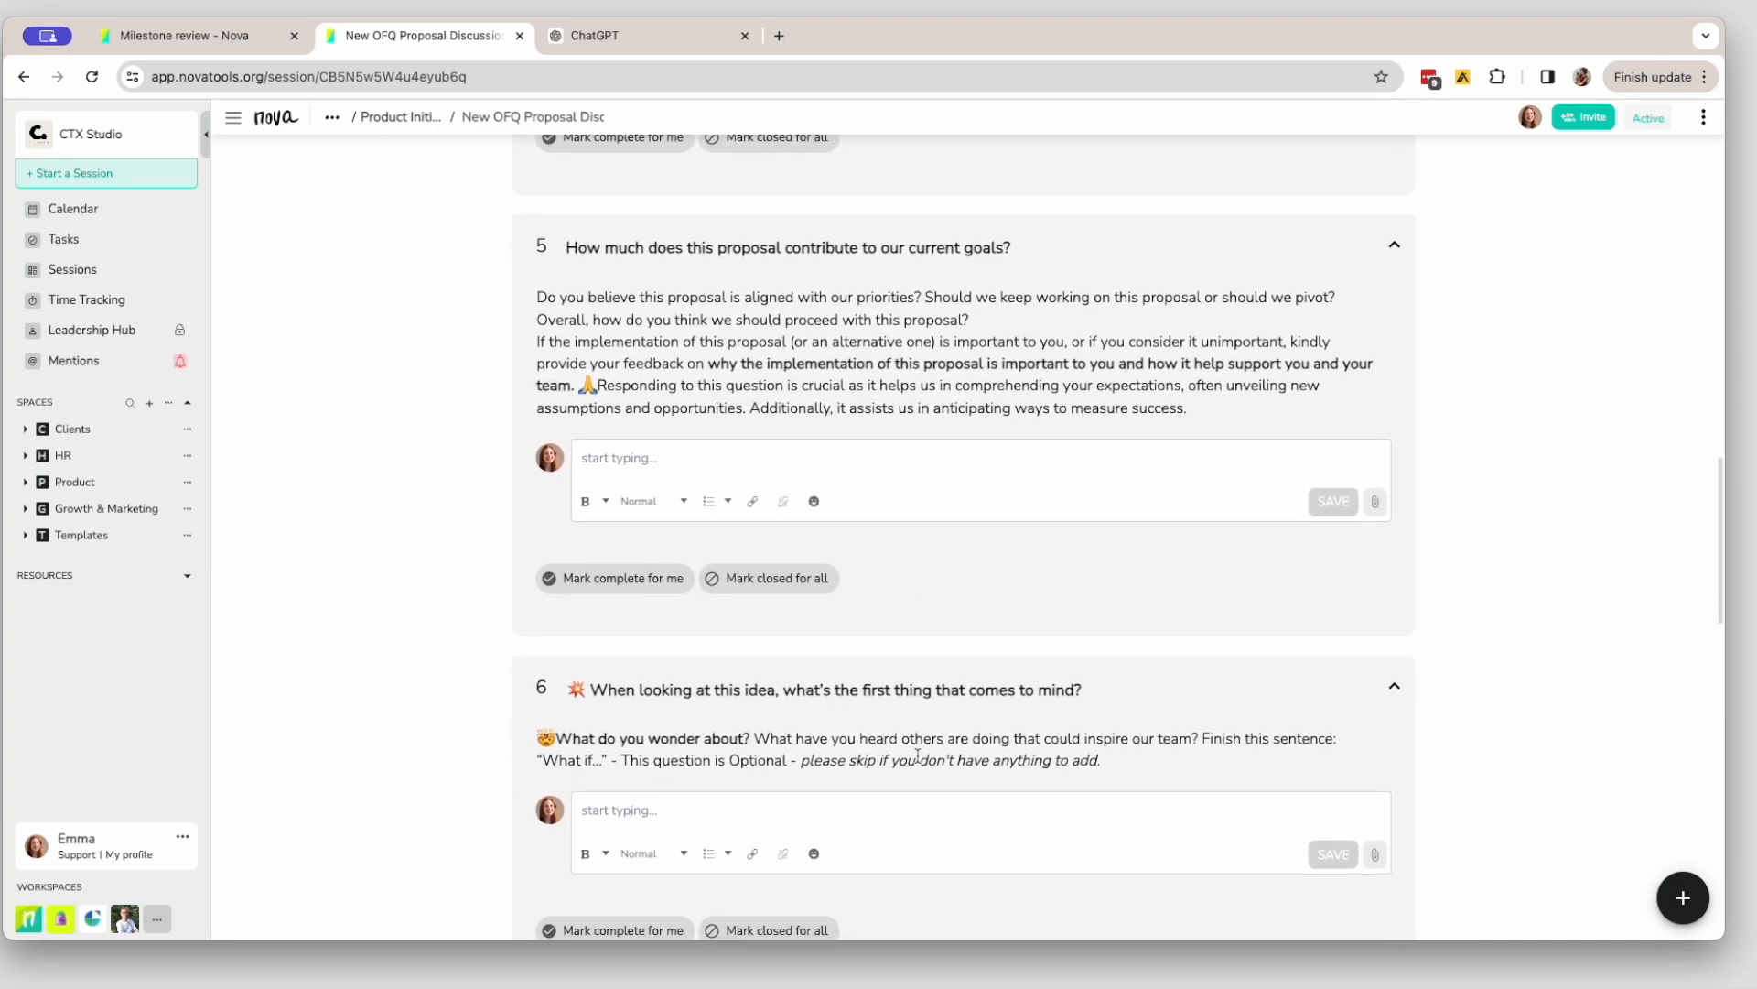
scroll(919, 760, down, 3)
scroll(919, 761, down, 2)
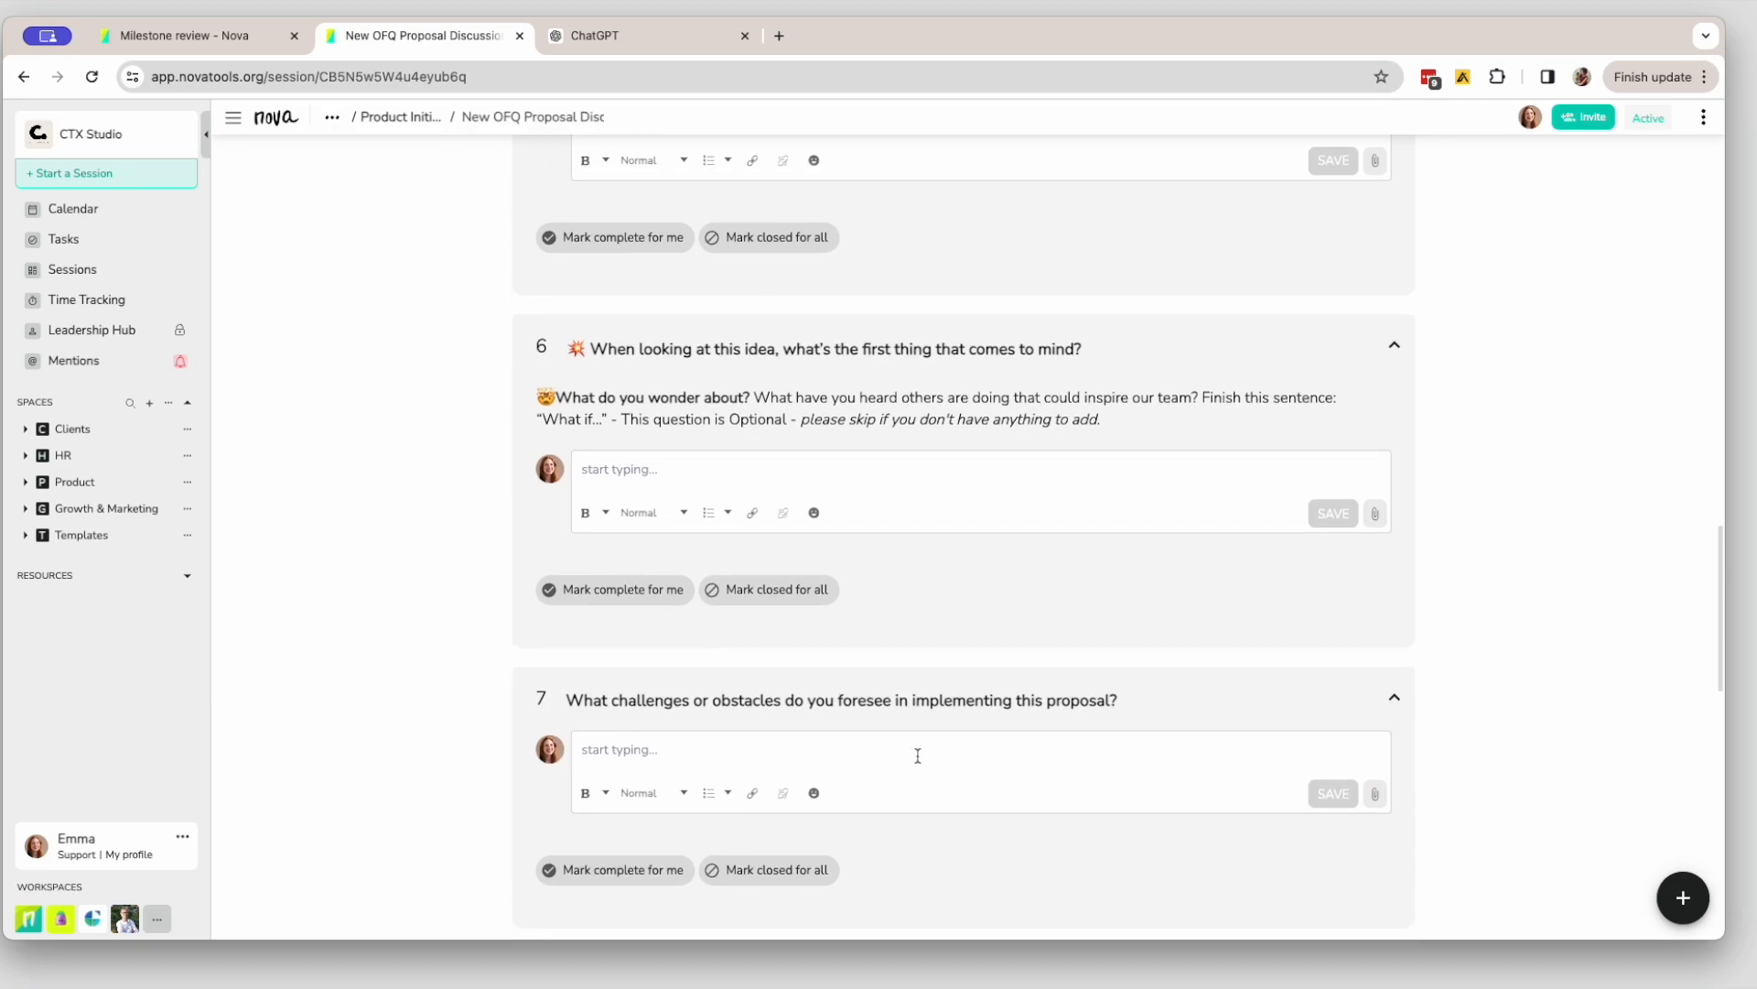
- Confirm the New proposal session in Product Initiative 66 and retitle its first step The objective
click(398, 116)
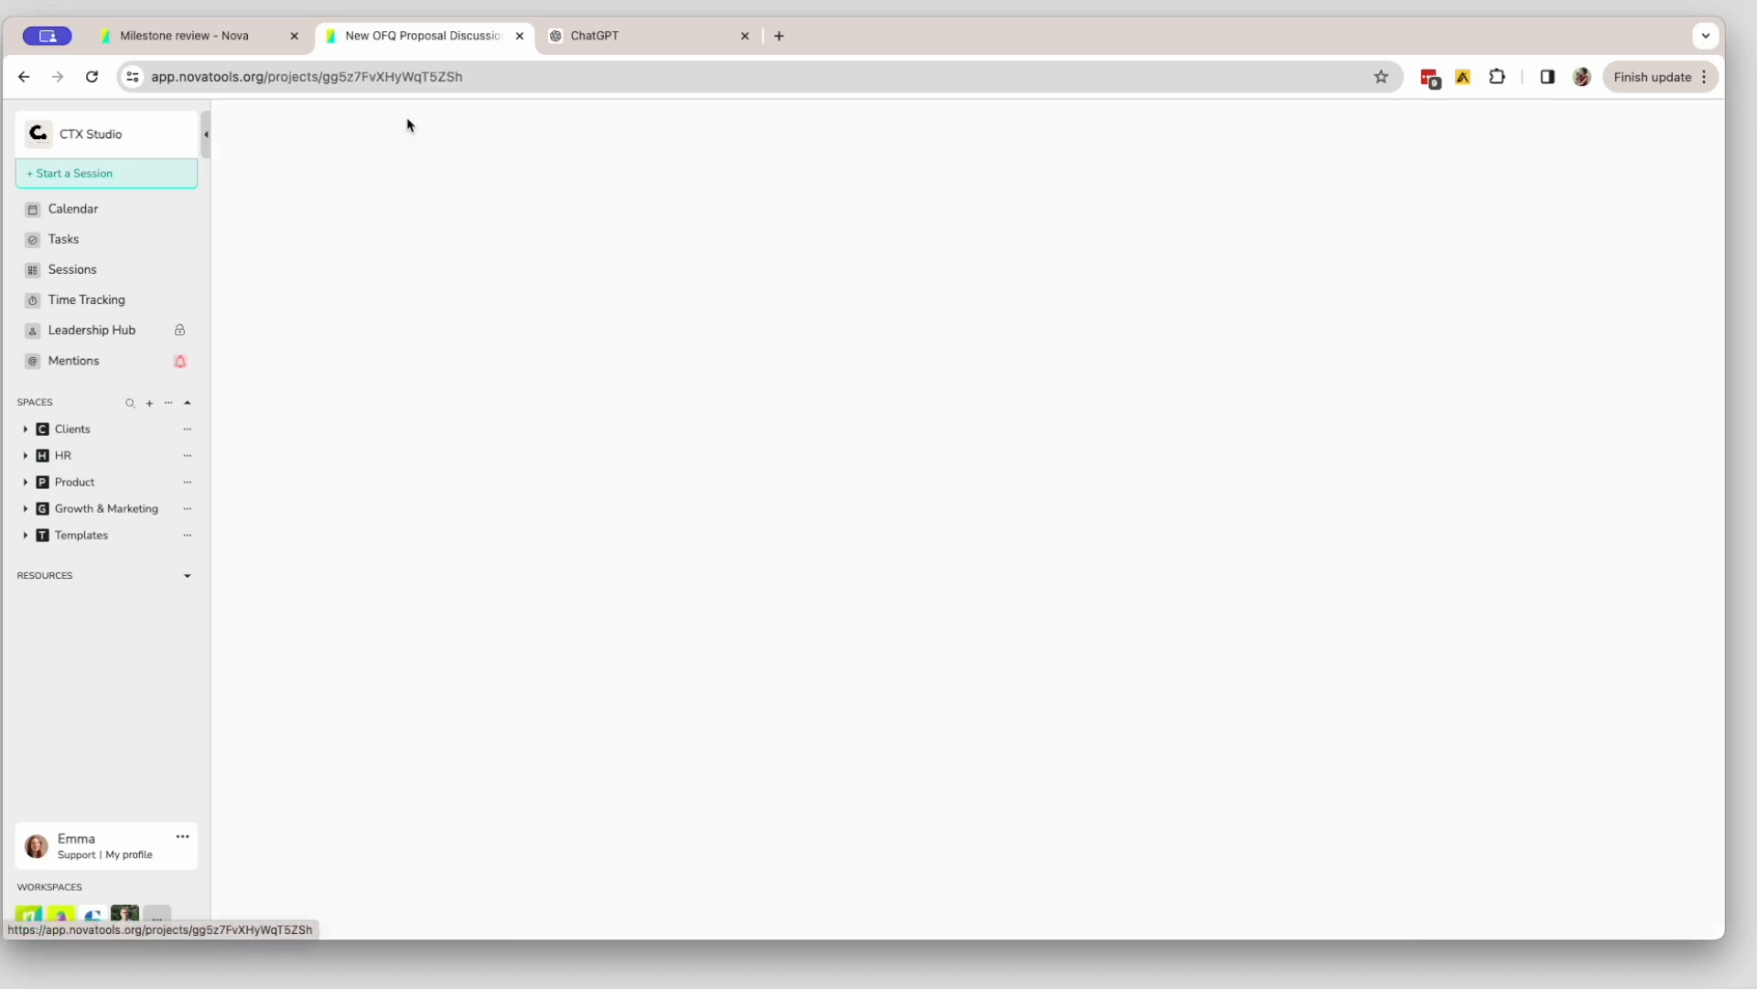
text(NR)
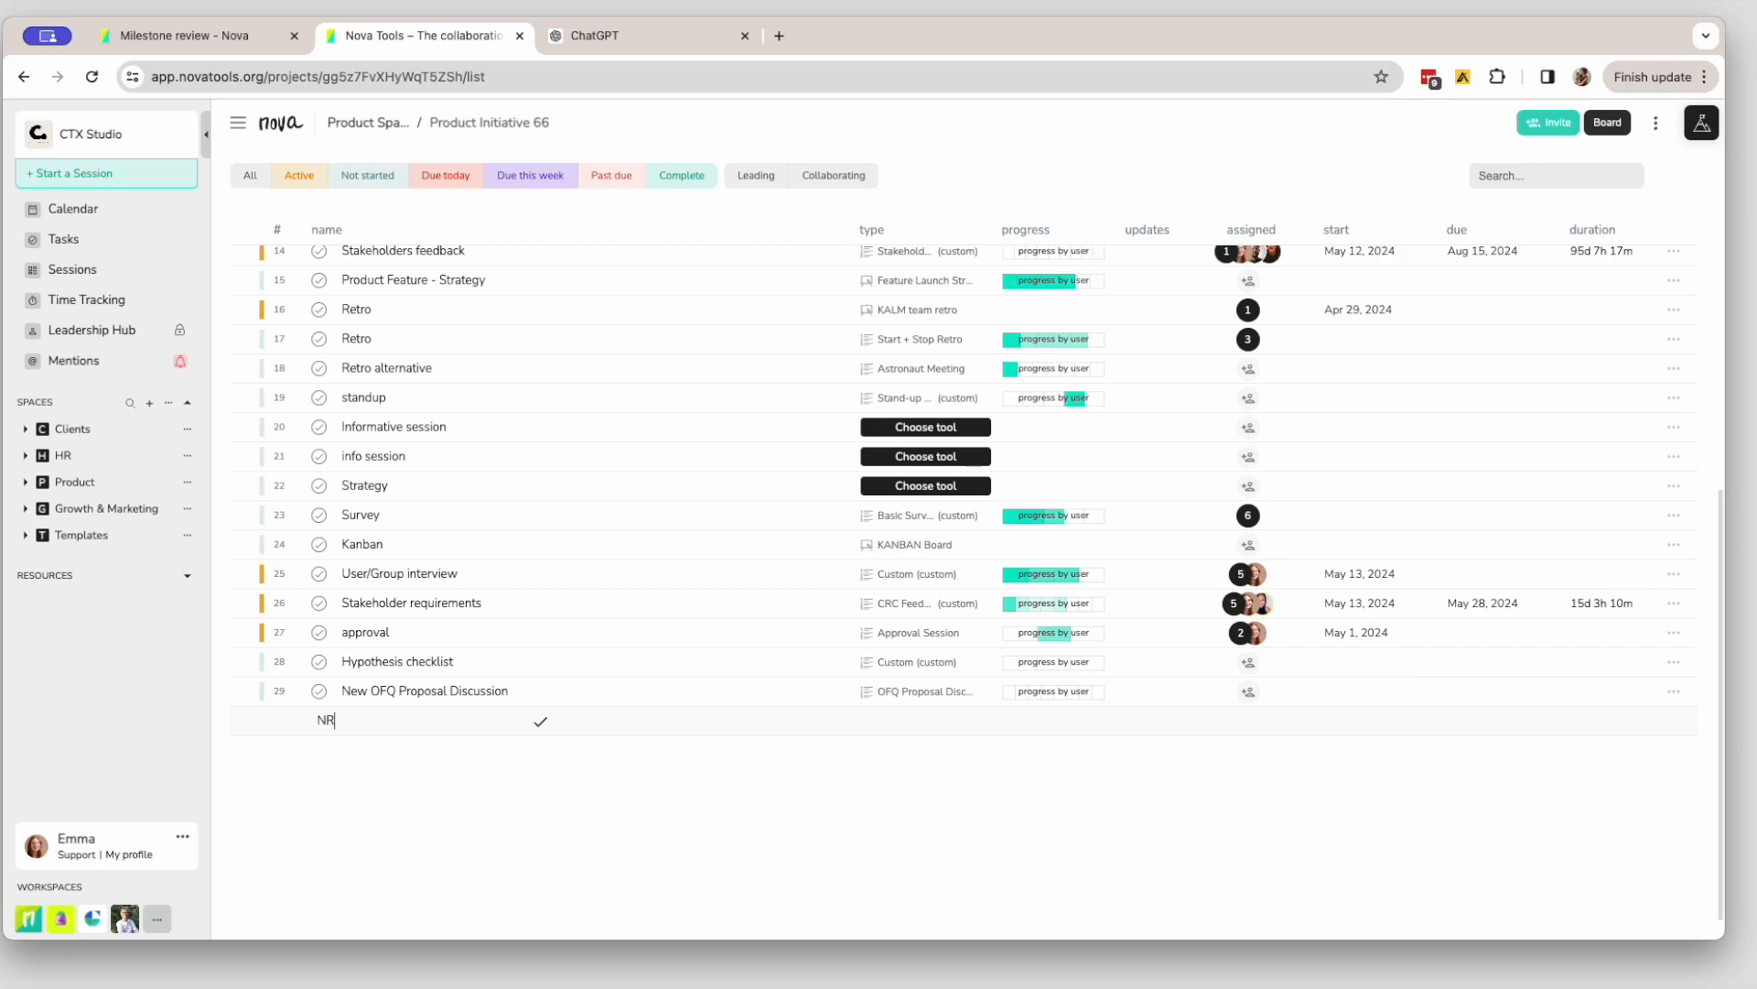
text(roposal)
key(Return)
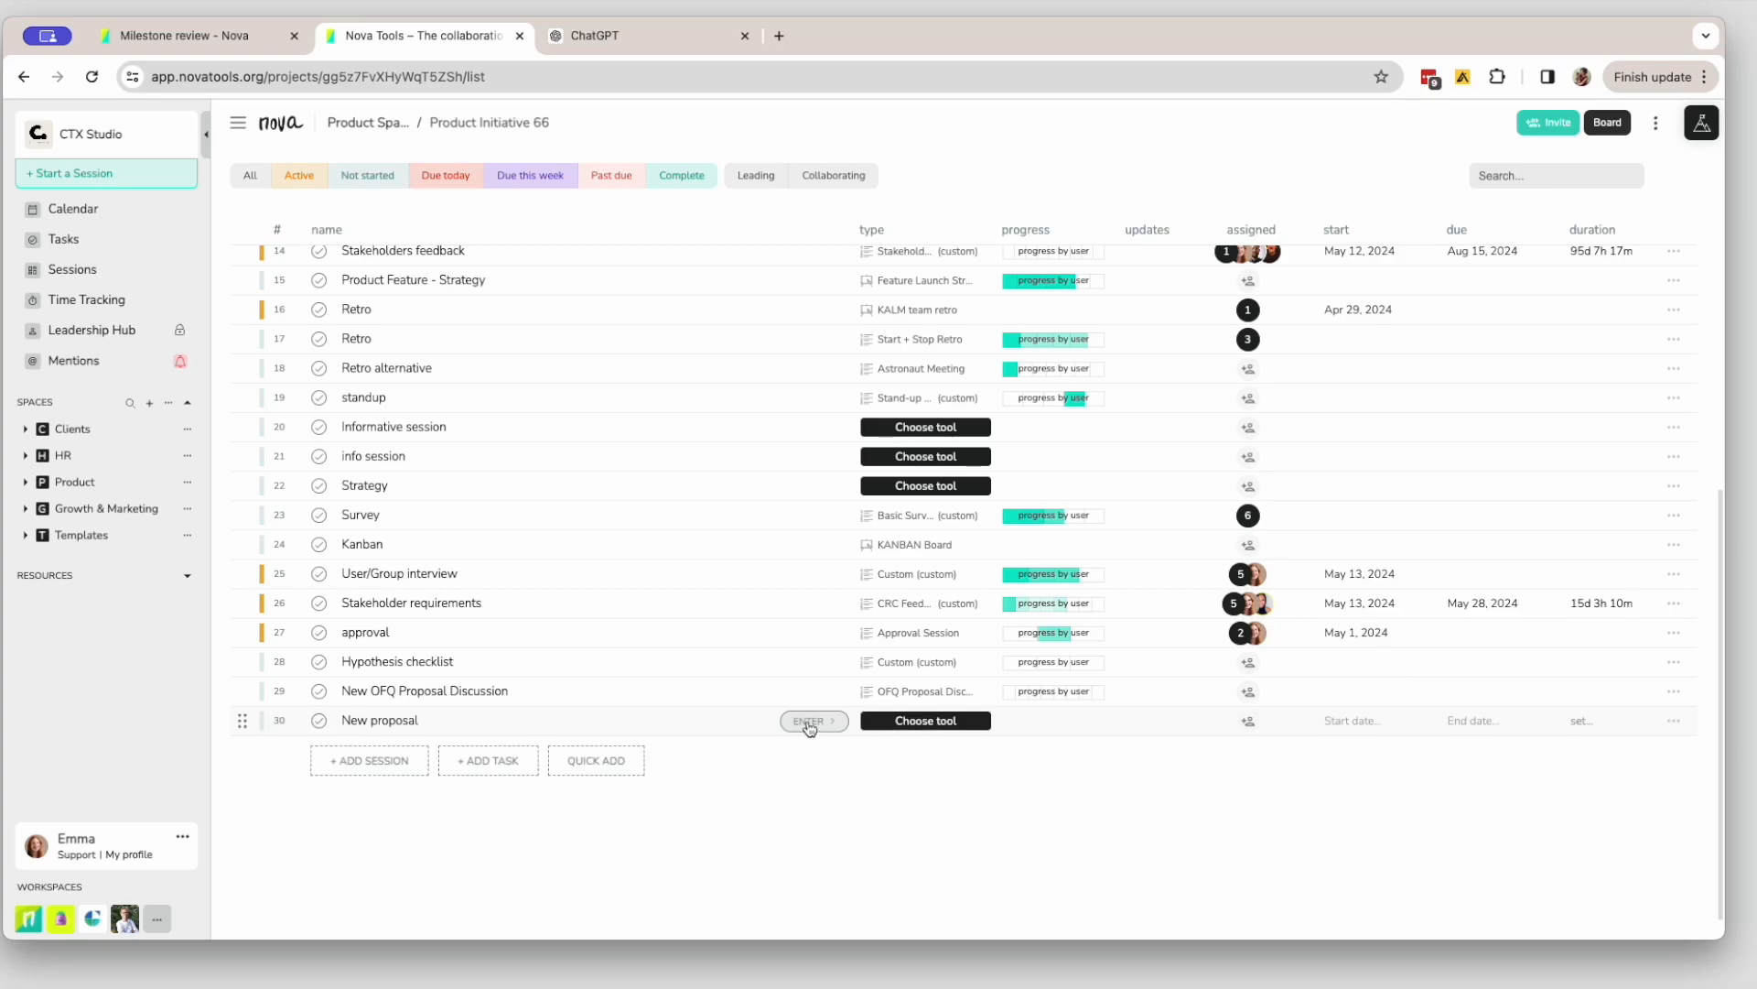
click(961, 502)
click(758, 540)
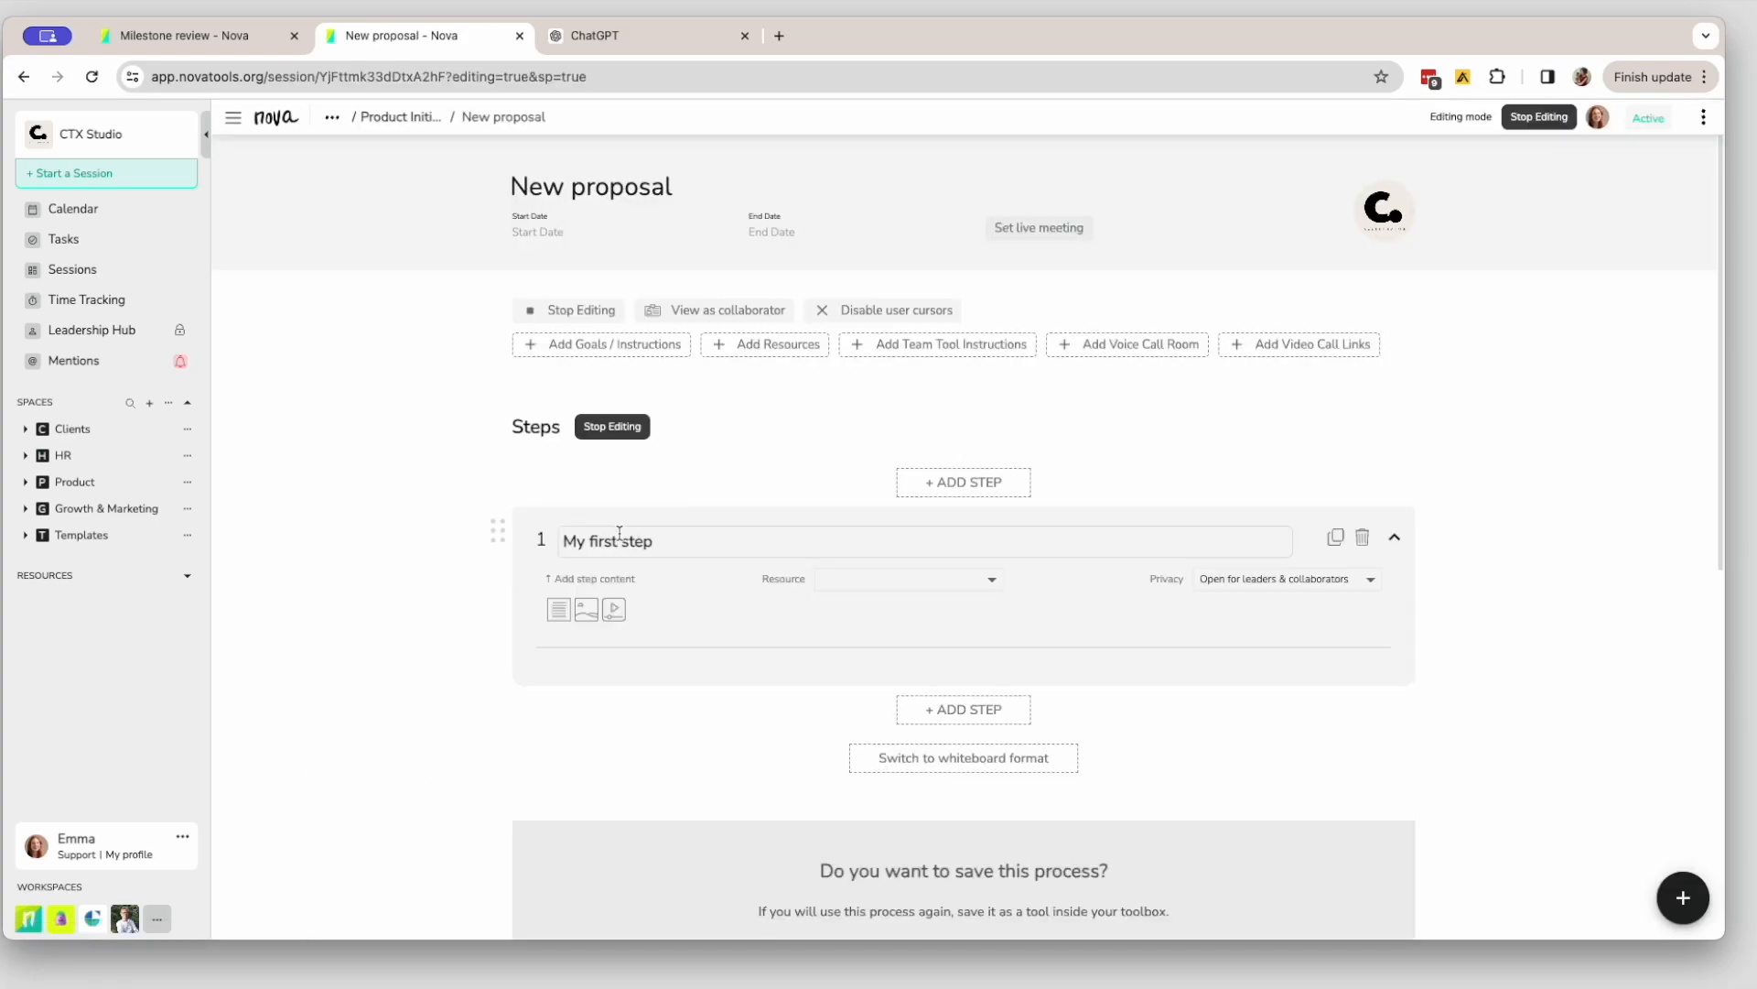
key(ctrl+a)
text(The objecto)
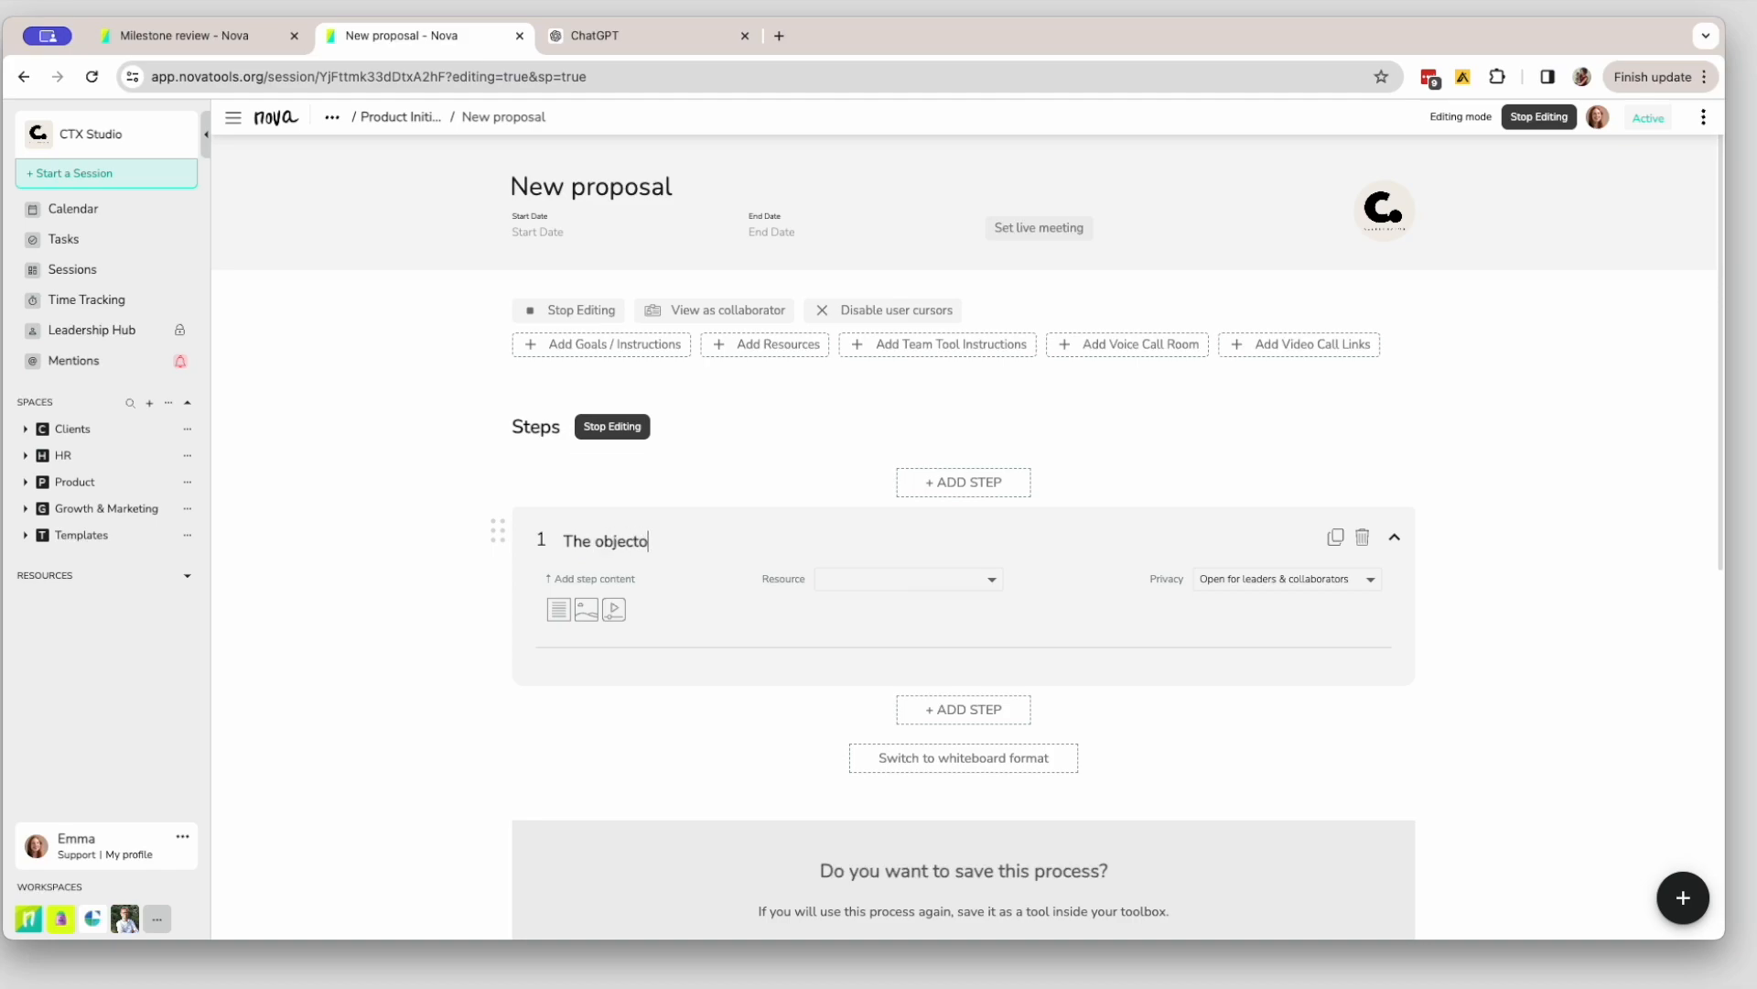
key(BackSpace)
text(ive.)
- Give the step context text, a video link and a Comments / multiple notes resource, then reopen OFQ Proposal Discussion
click(557, 610)
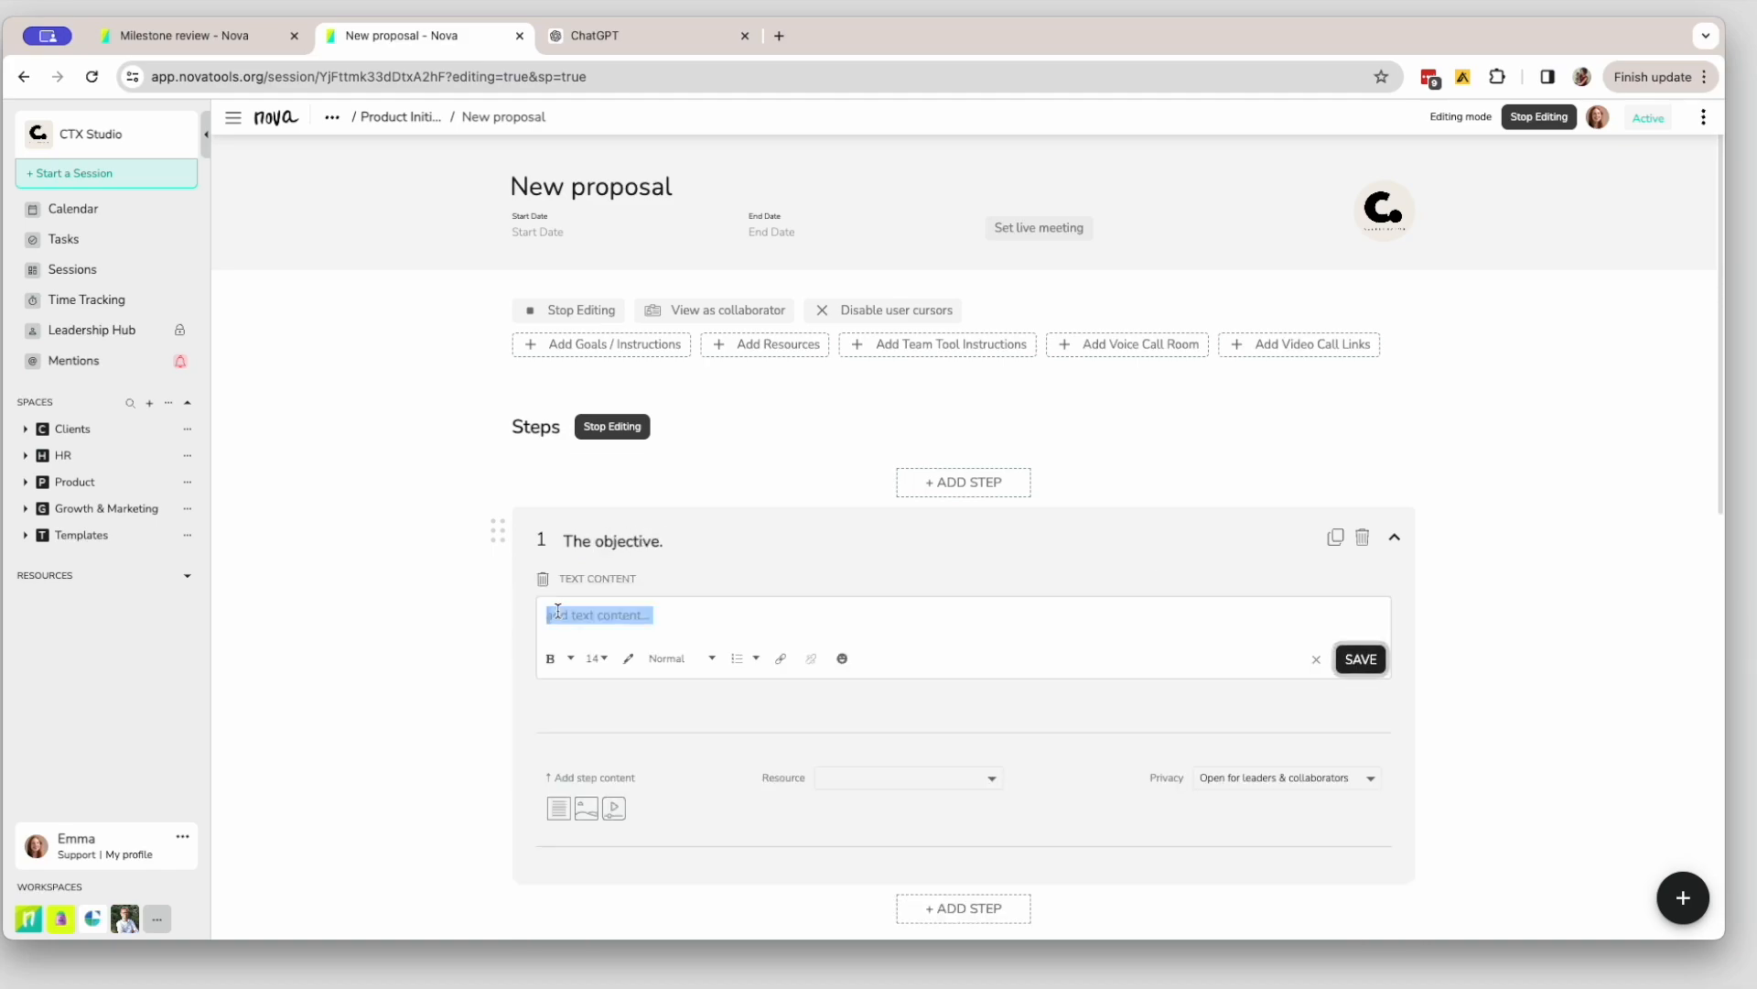
text(Provide some context.)
click(1362, 657)
click(614, 807)
scroll(962, 618, down, 2)
click(992, 566)
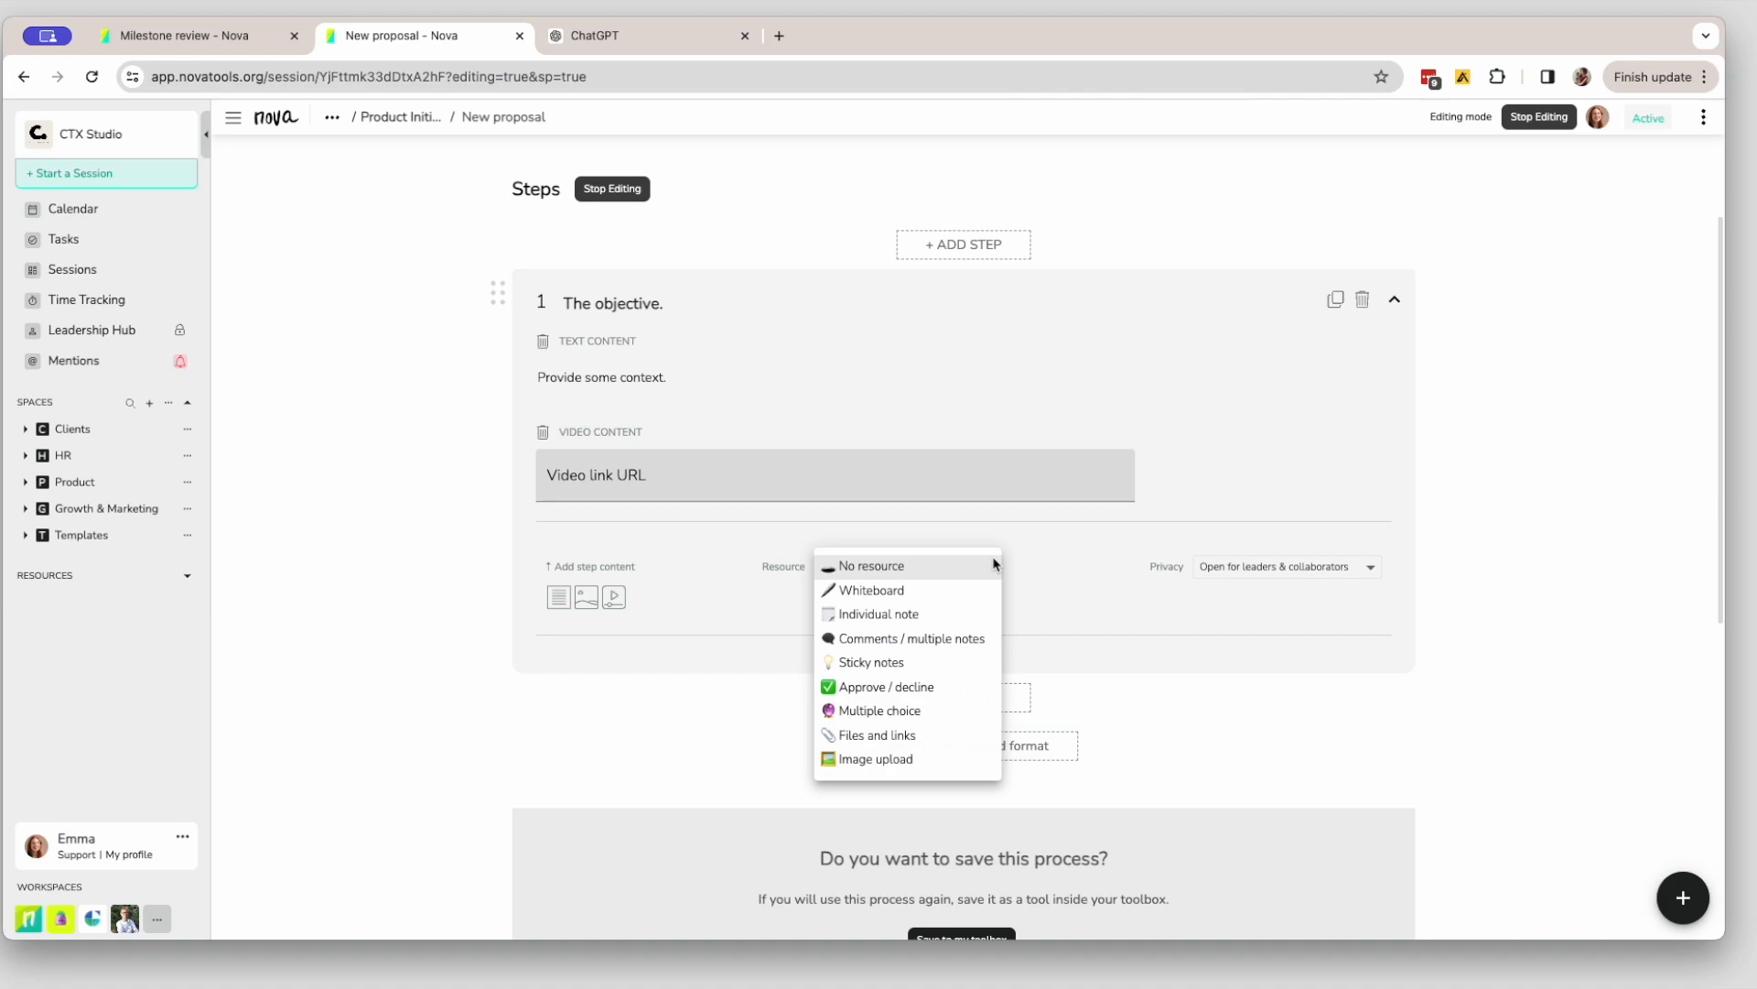
click(912, 637)
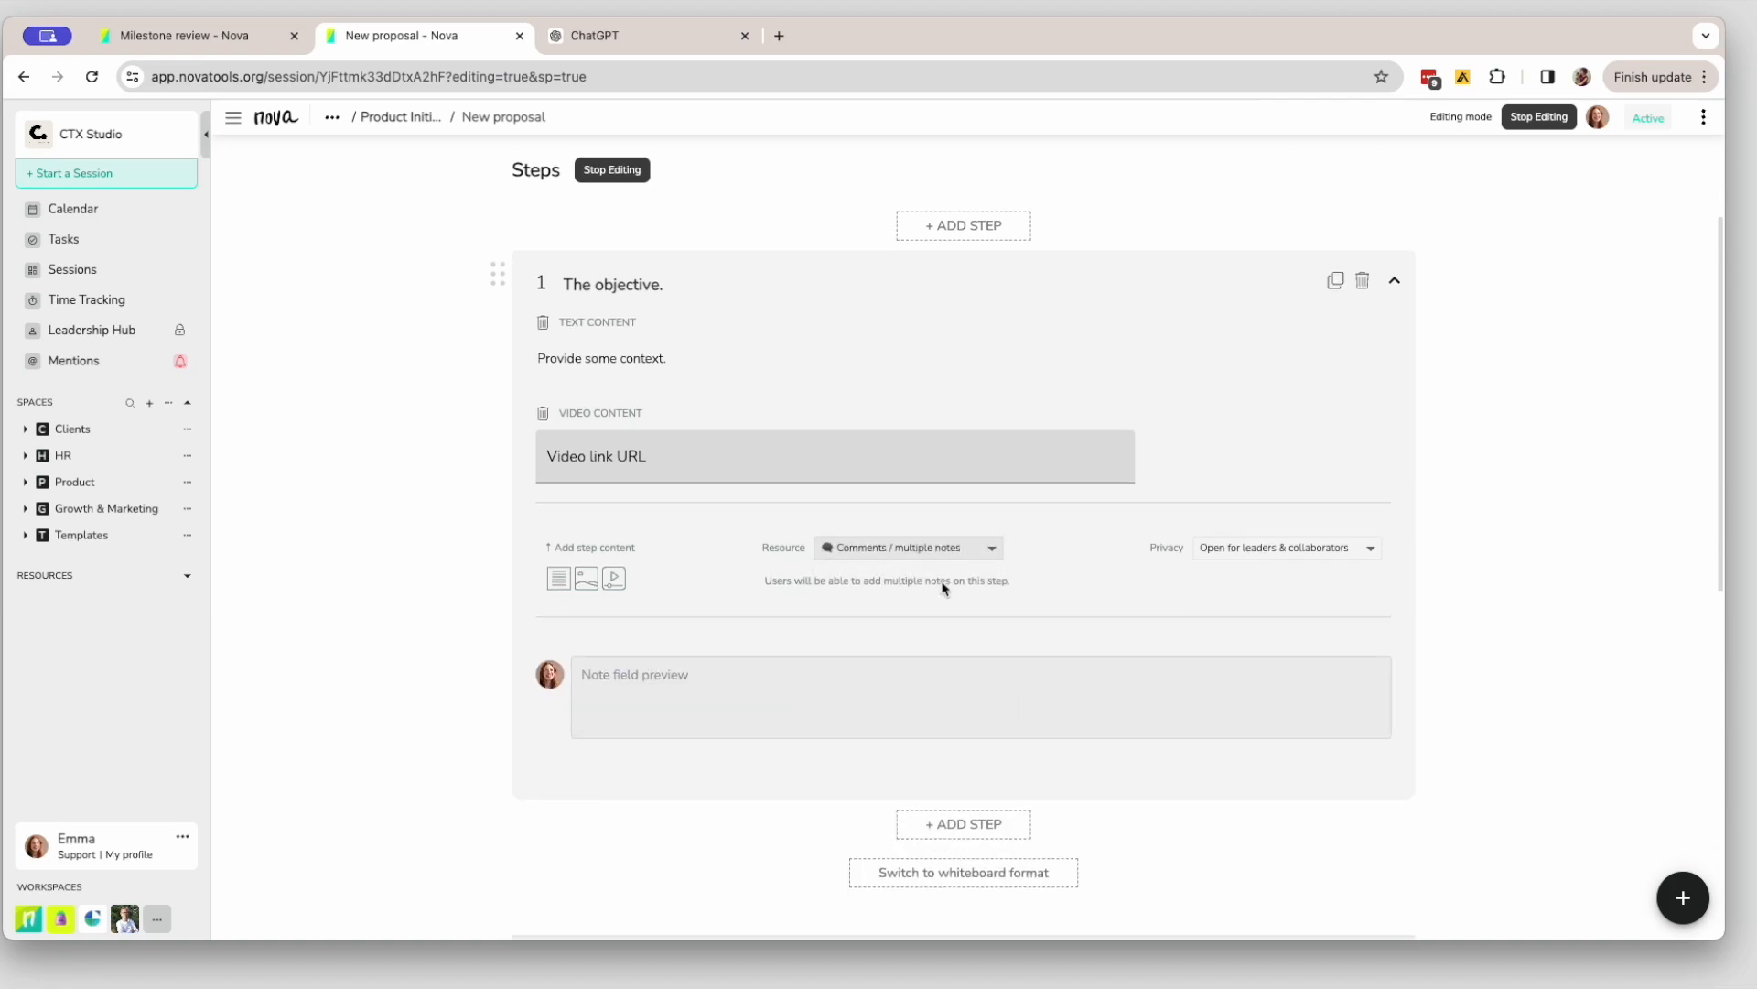
scroll(949, 618, down, 2)
click(962, 744)
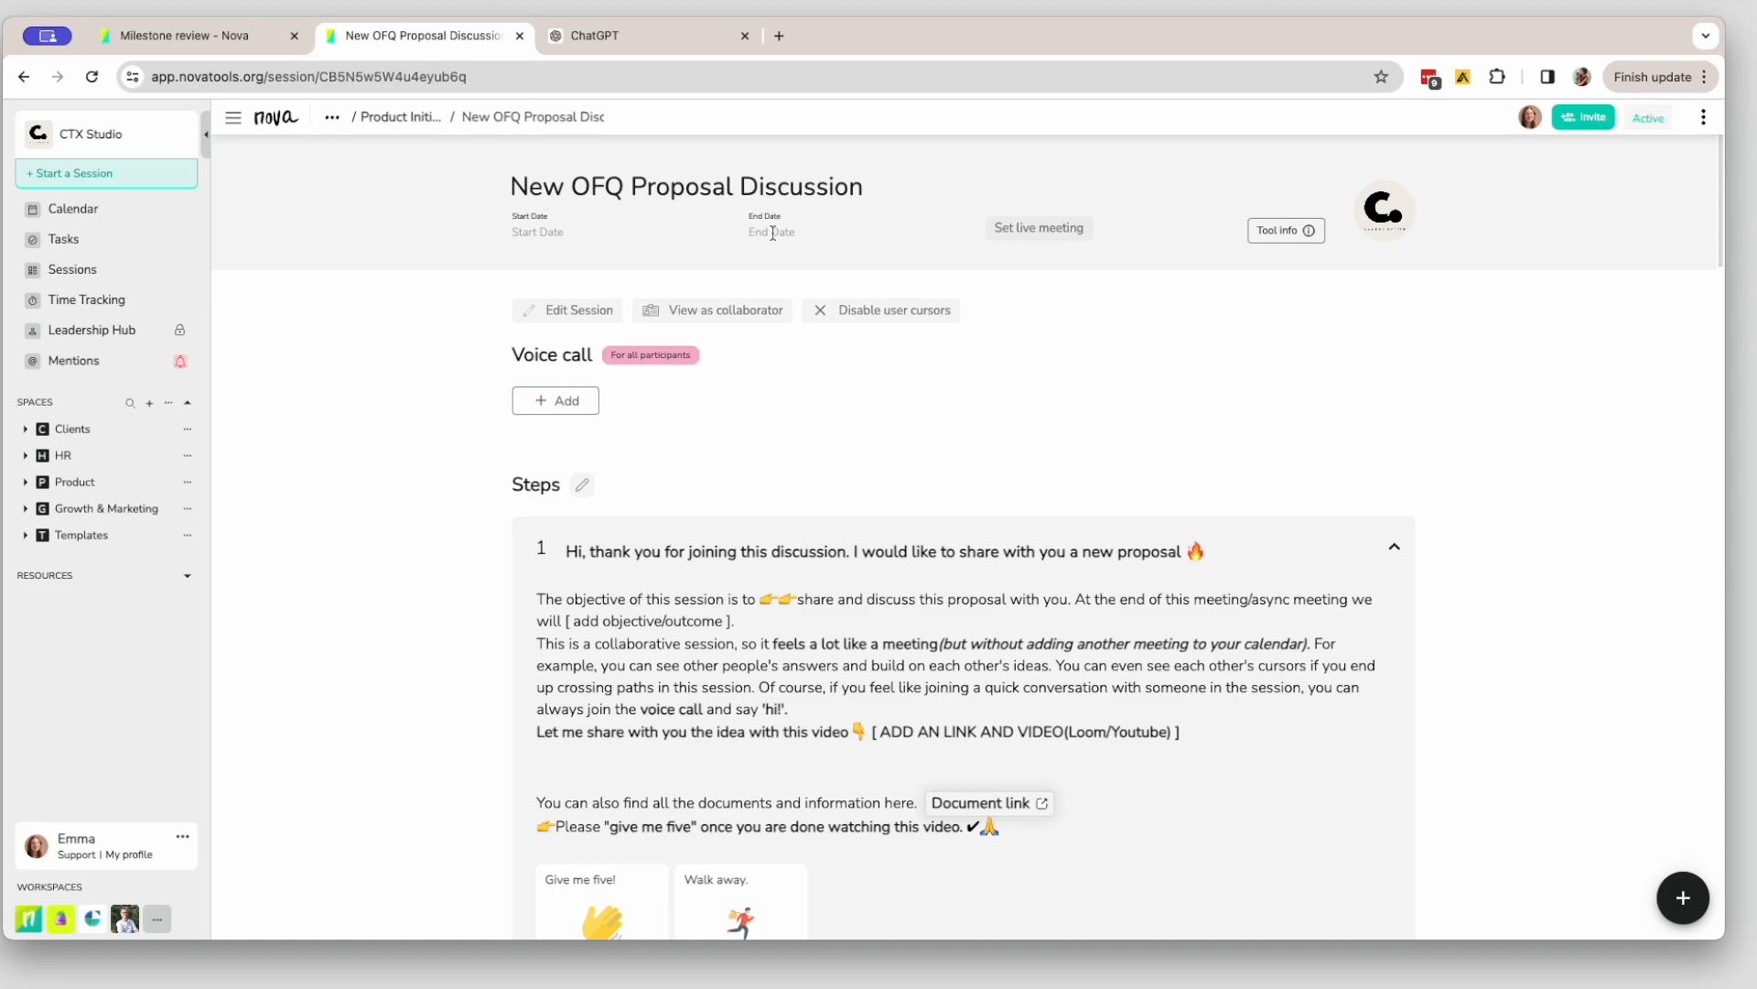
- Schedule the session from May 14 to May 16 at 10:26 am and bring up the invite options
click(750, 230)
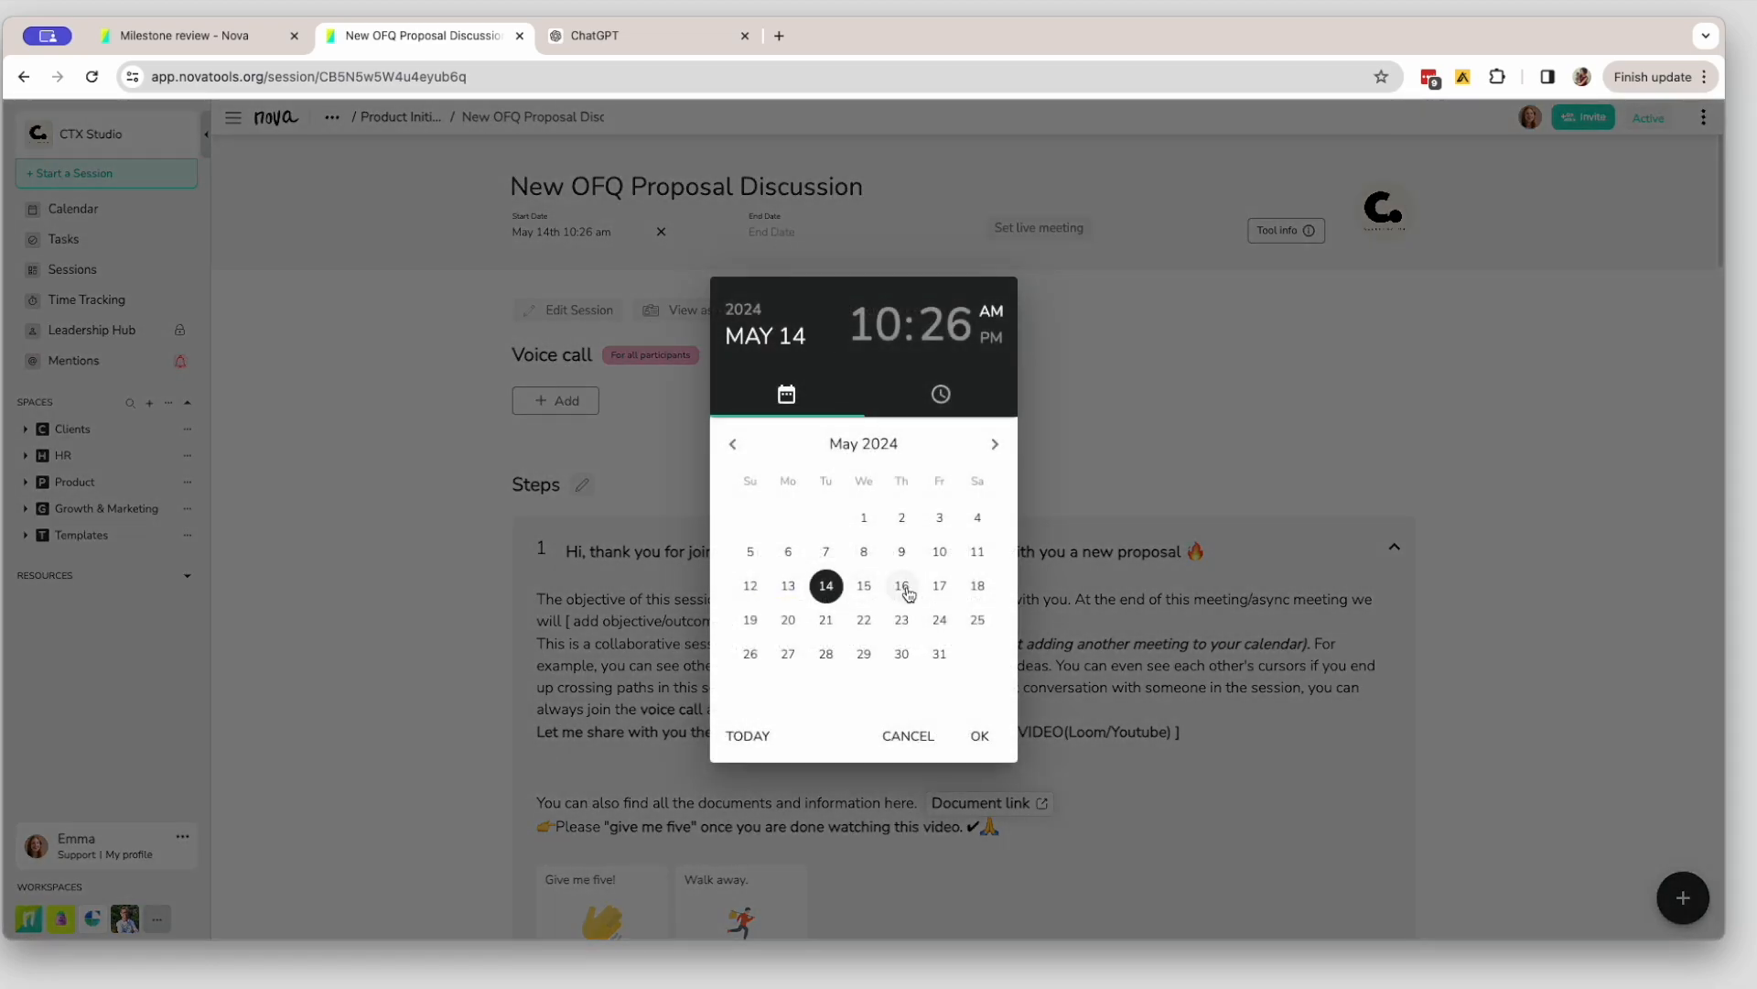
click(909, 590)
click(980, 736)
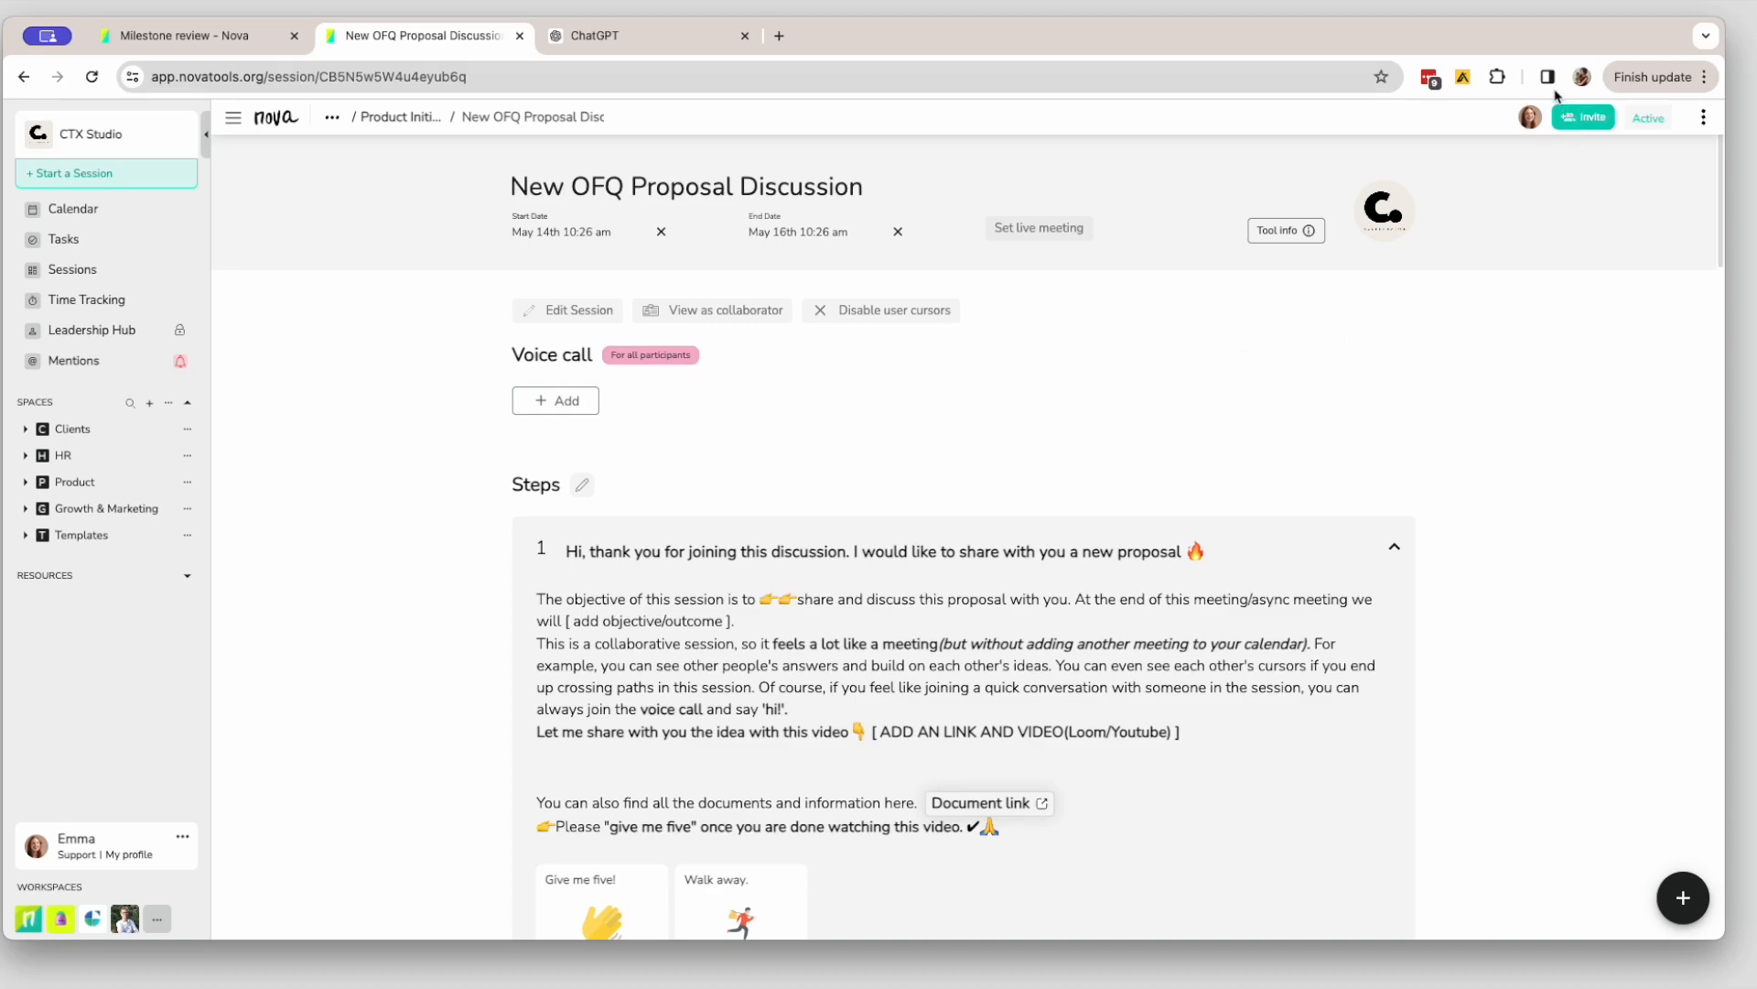
click(1583, 117)
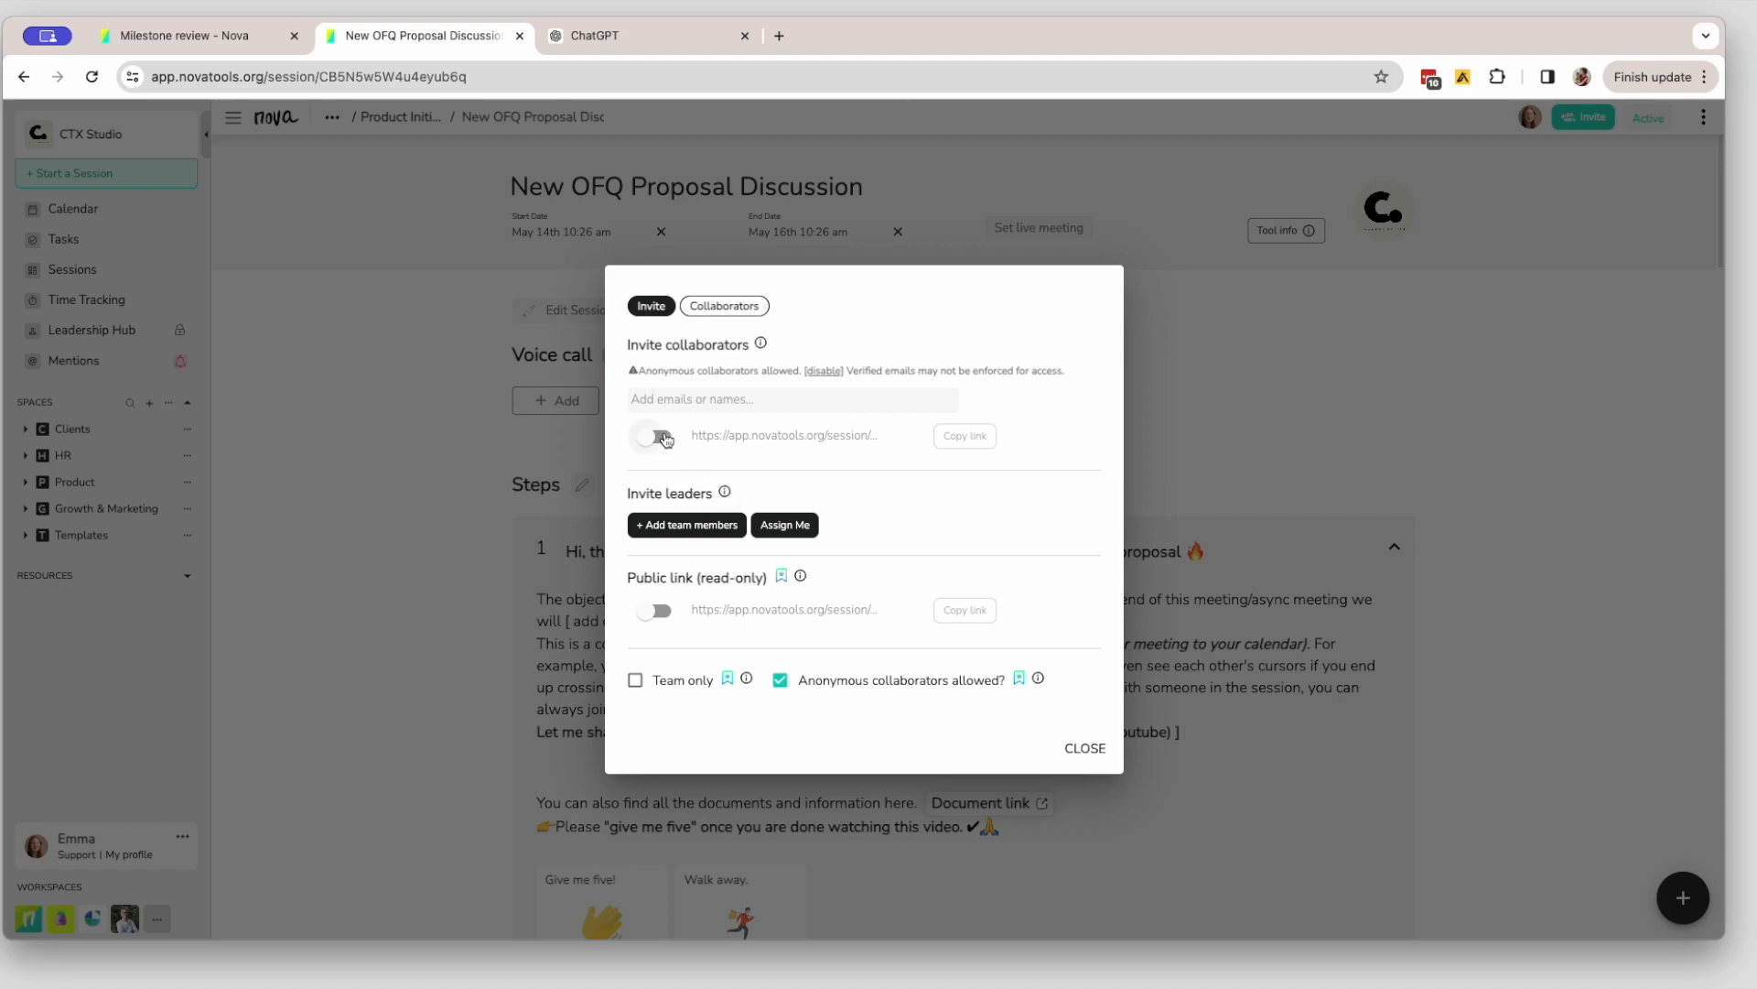
- Assign yourself as leader, enable and copy the collaborator invite link, and dismiss the dialog
click(784, 525)
click(659, 419)
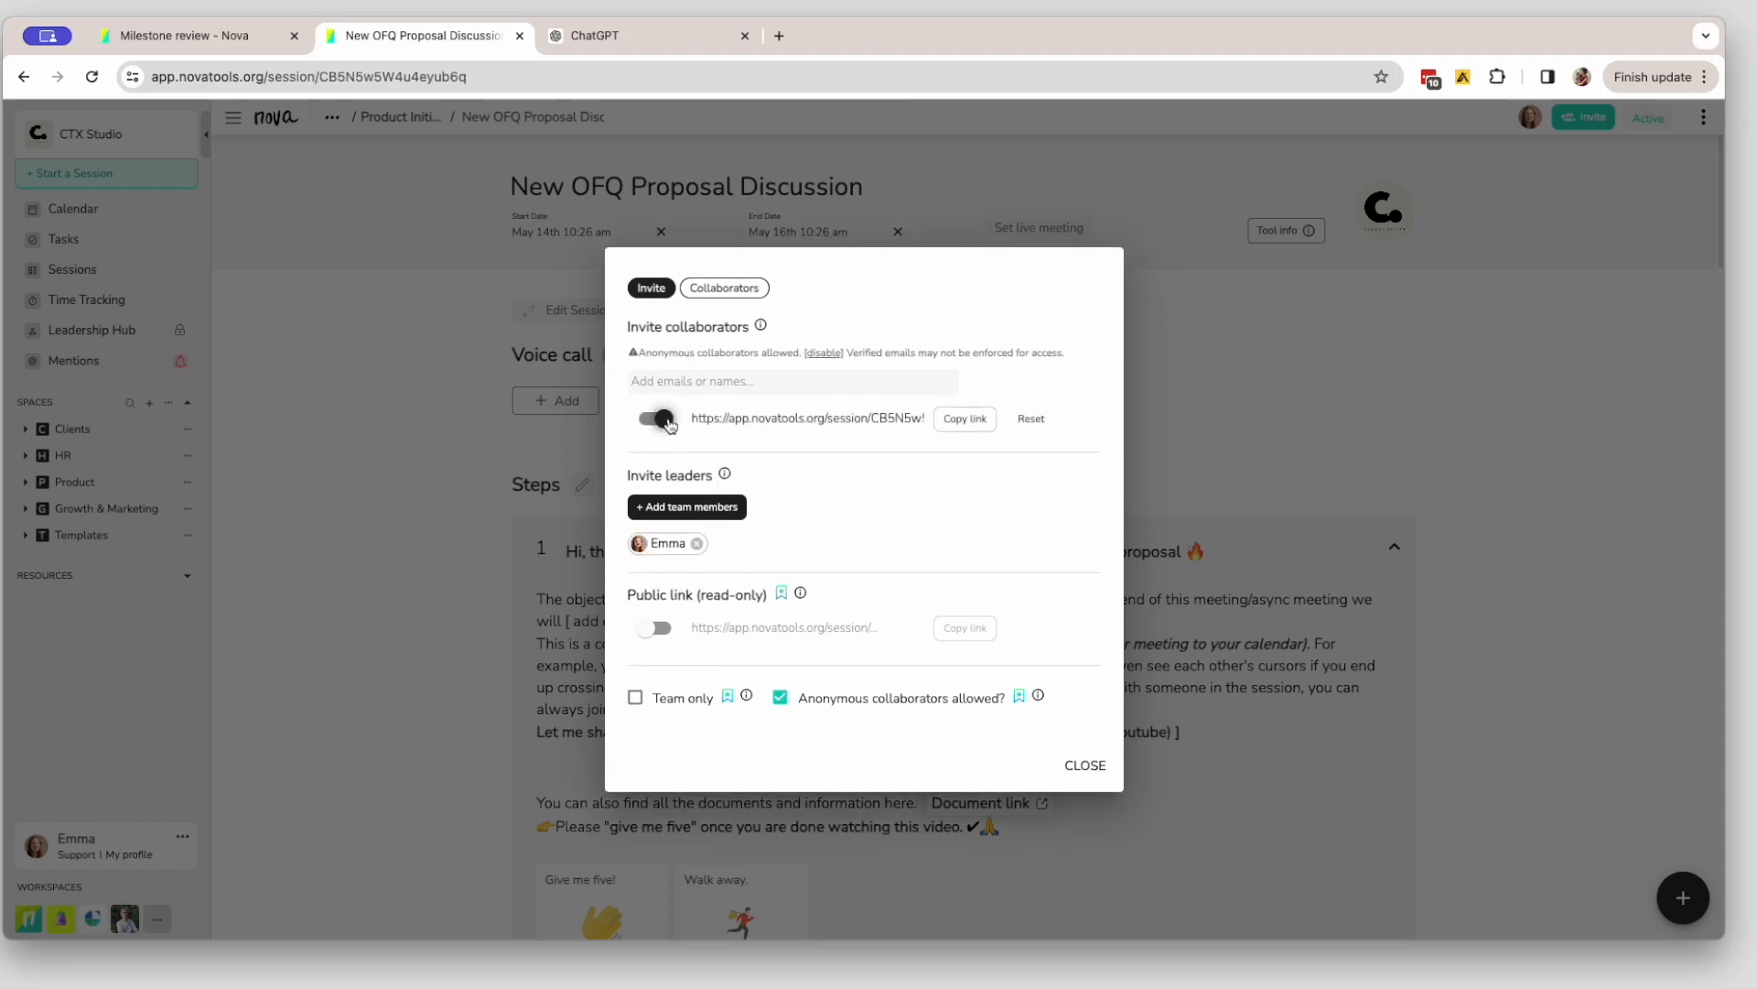
click(965, 418)
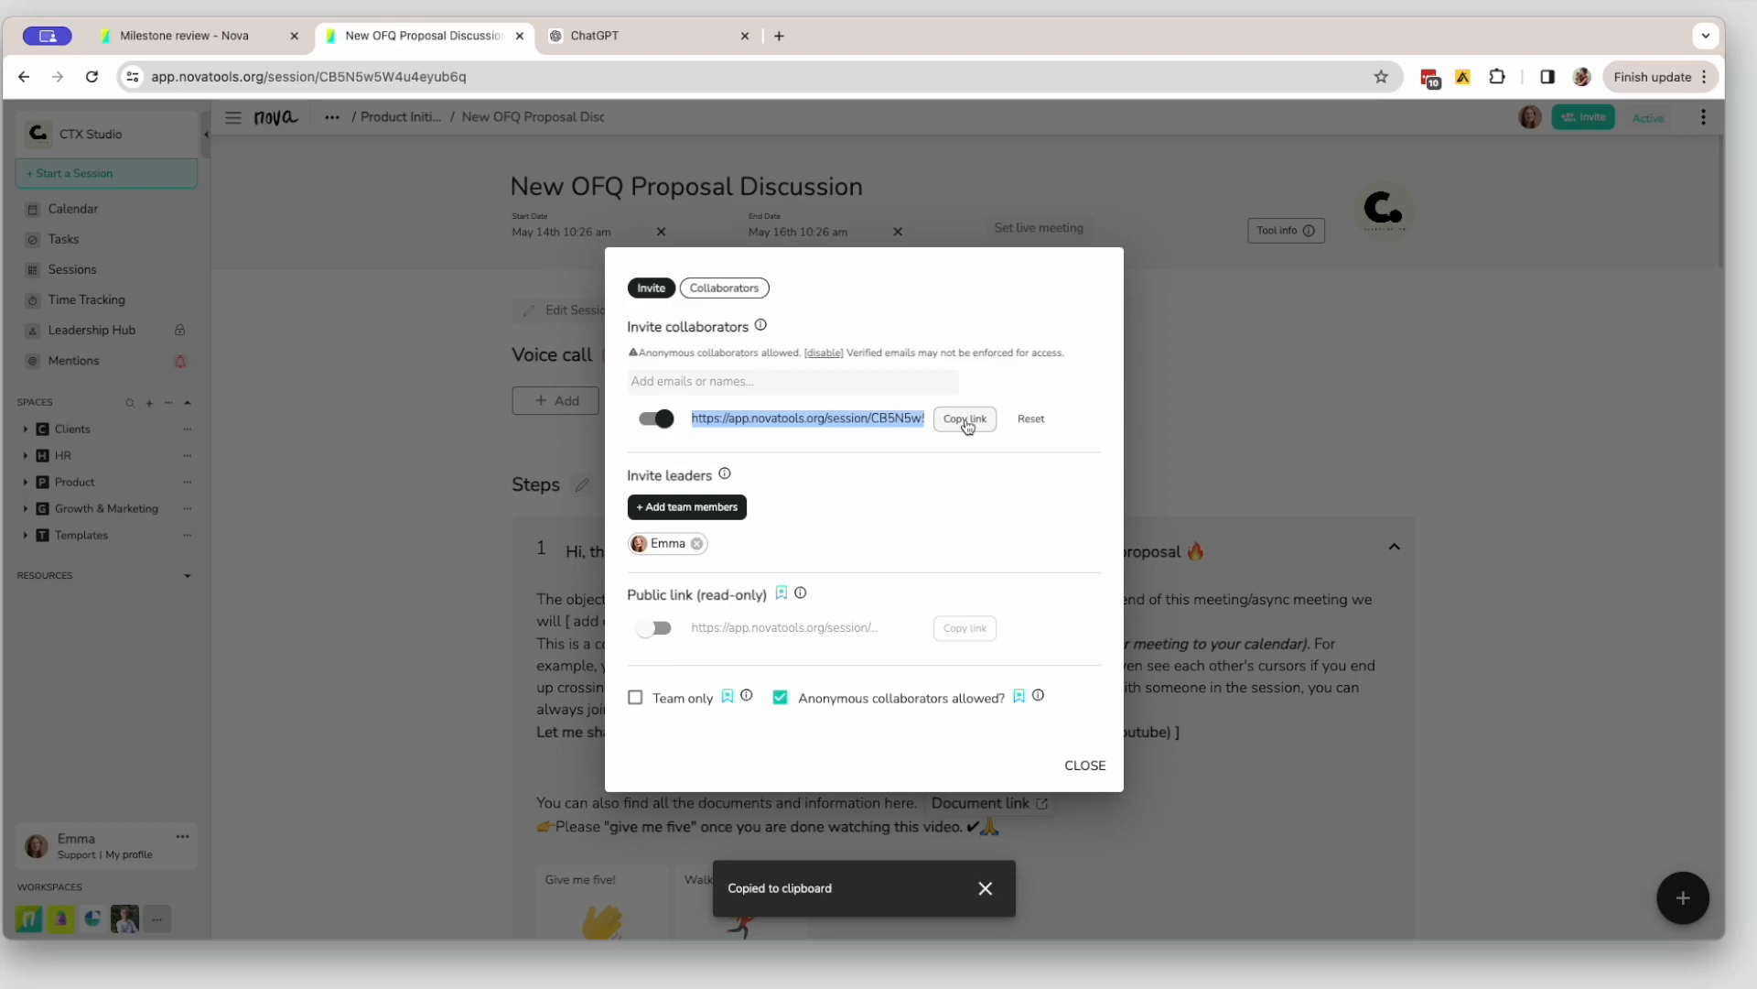
key(Escape)
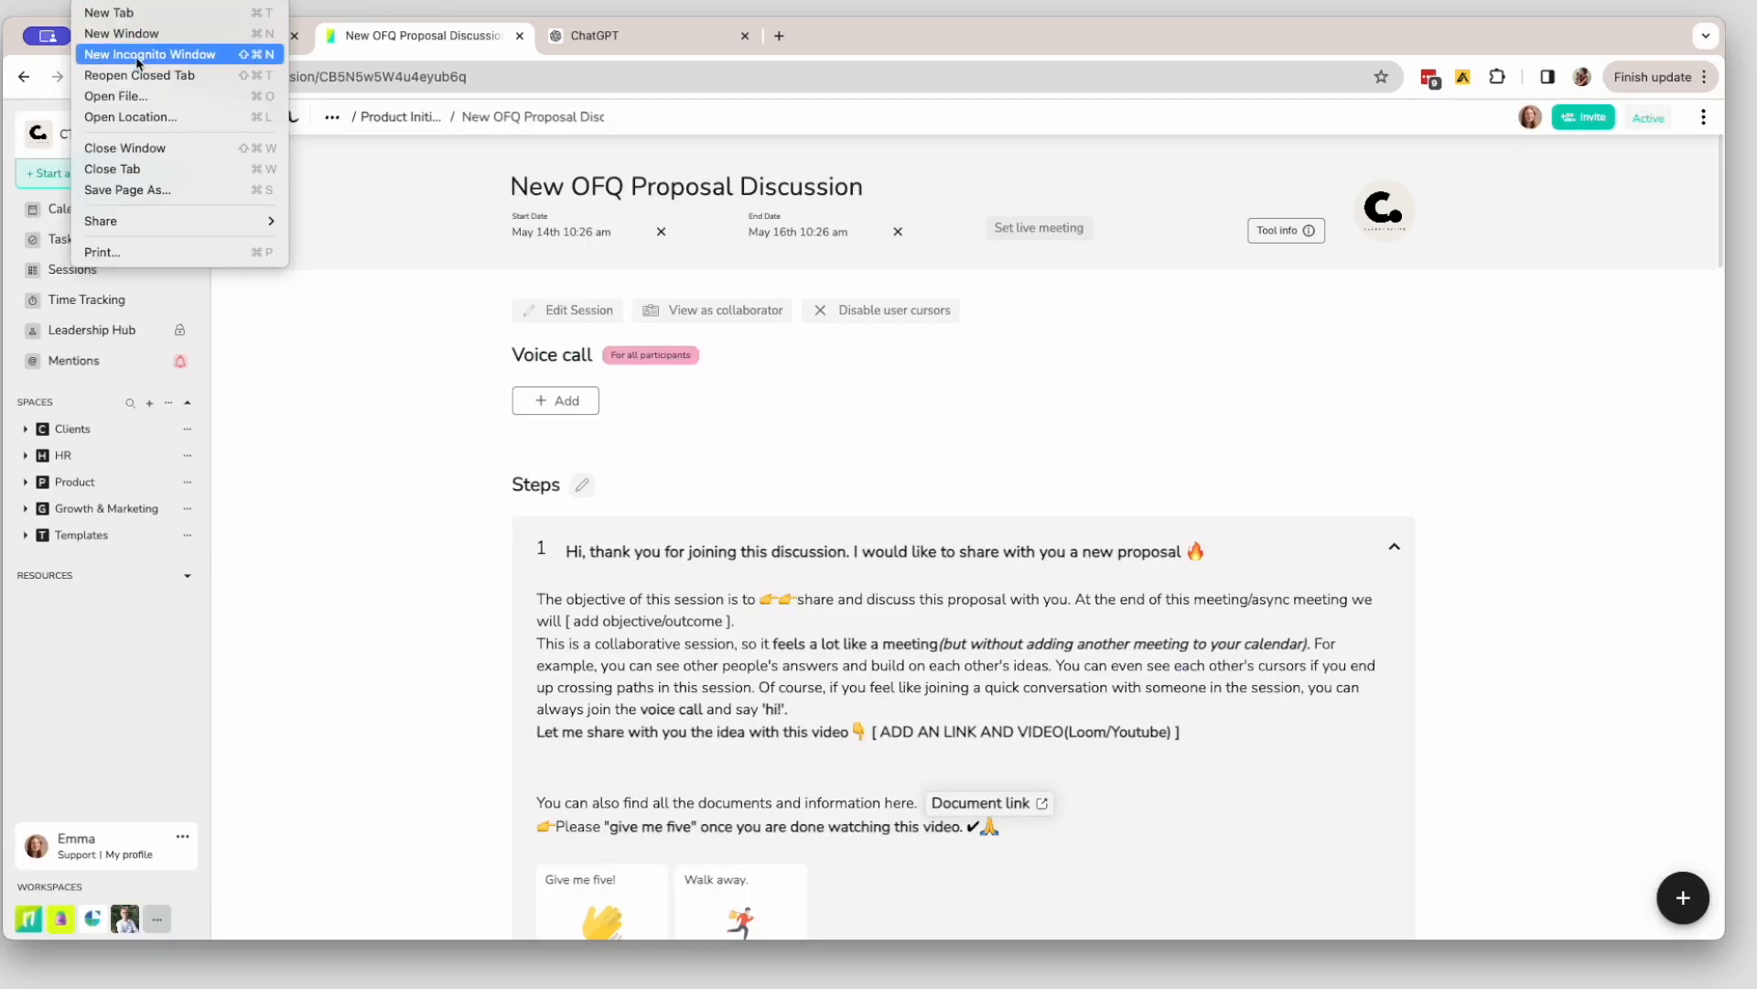
key(super+shift+n)
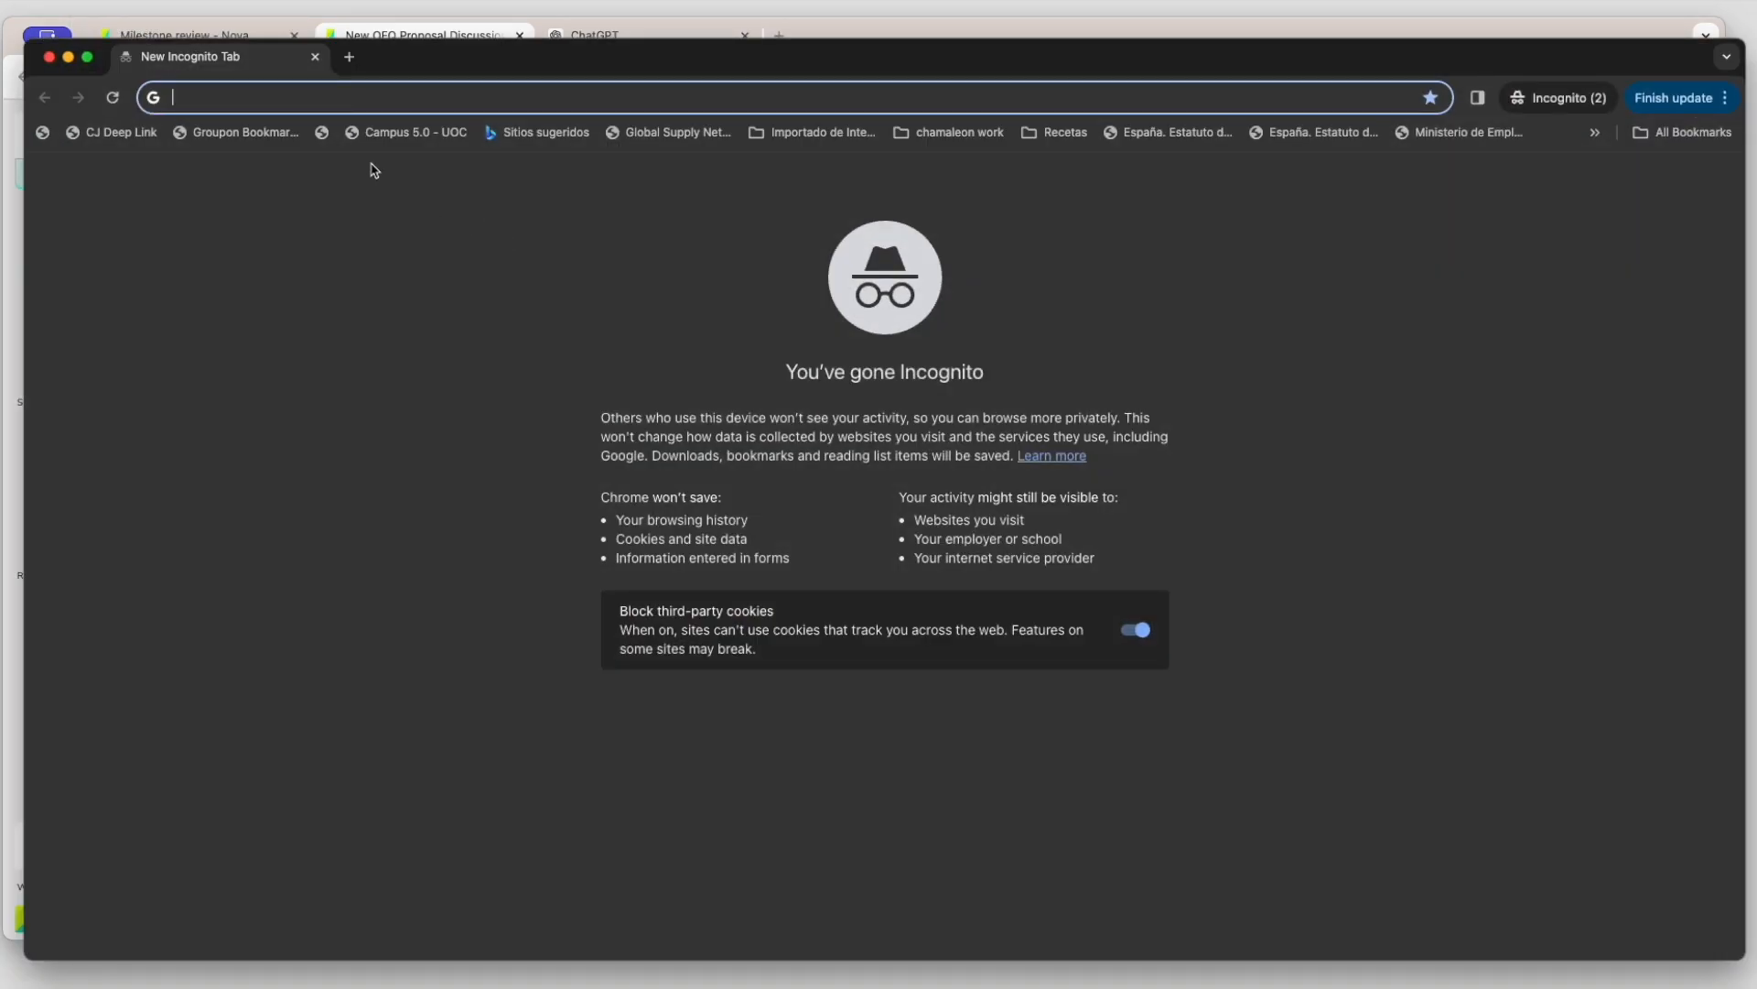
key(super+v)
key(Return)
click(1074, 790)
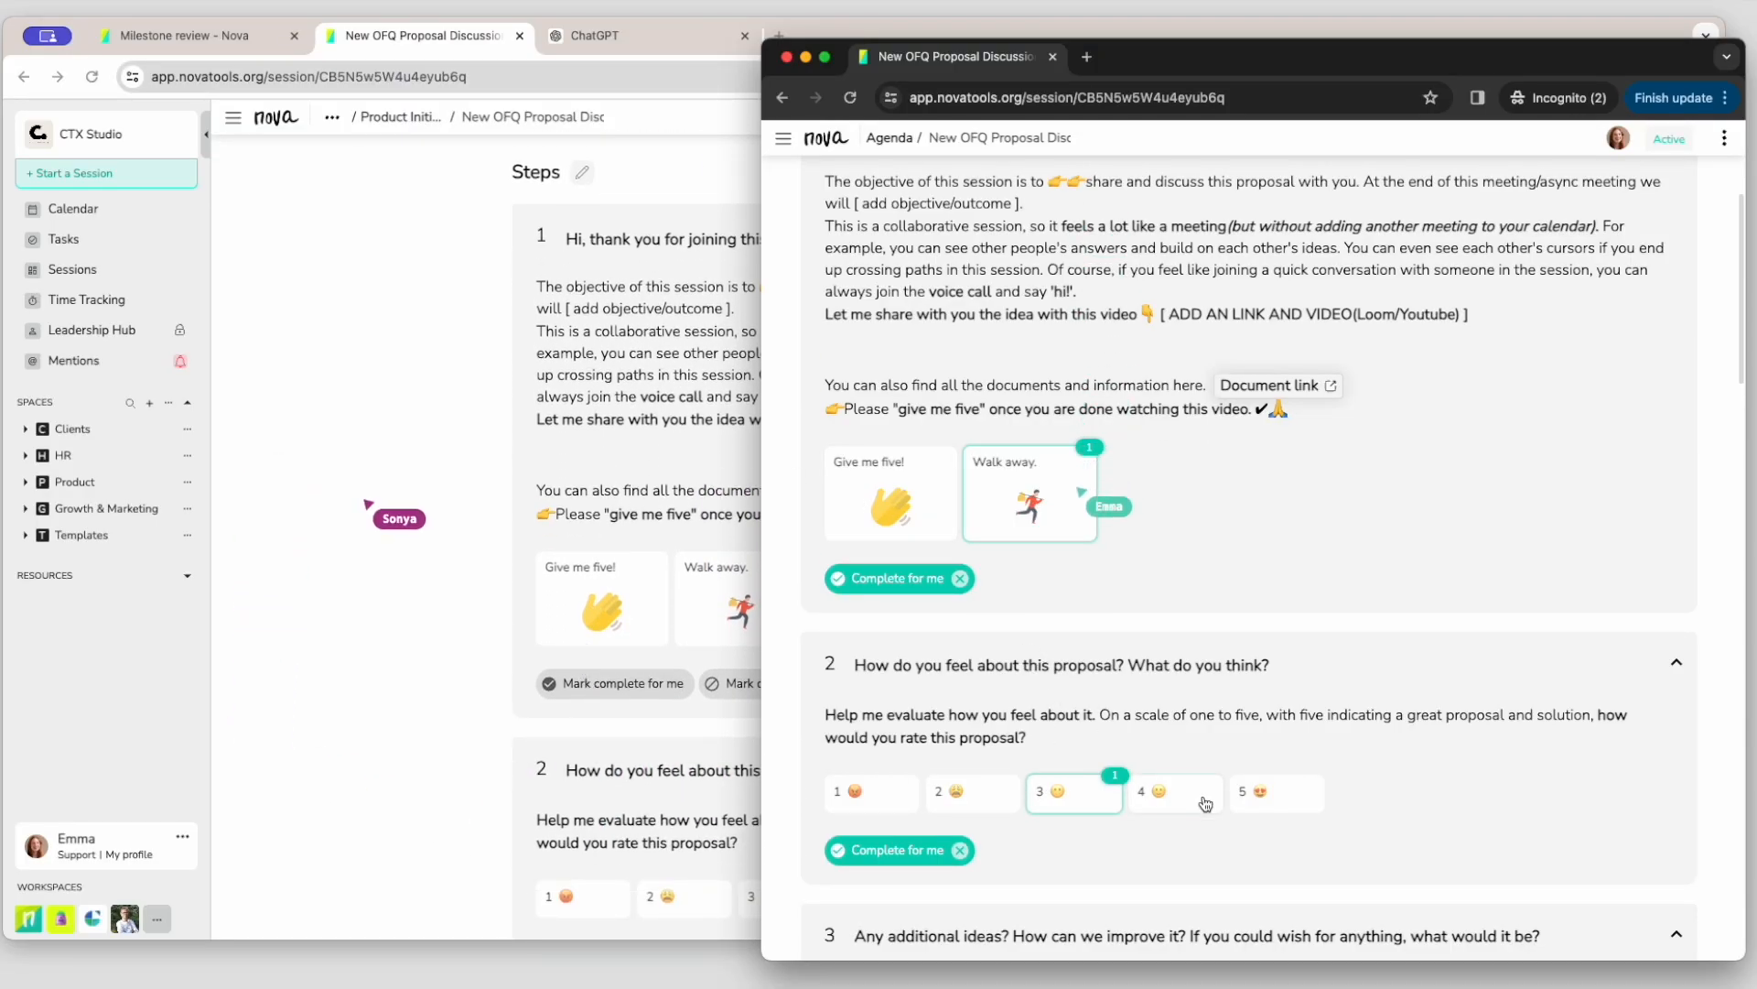
scroll(1205, 801, down, 3)
scroll(1205, 801, down, 3)
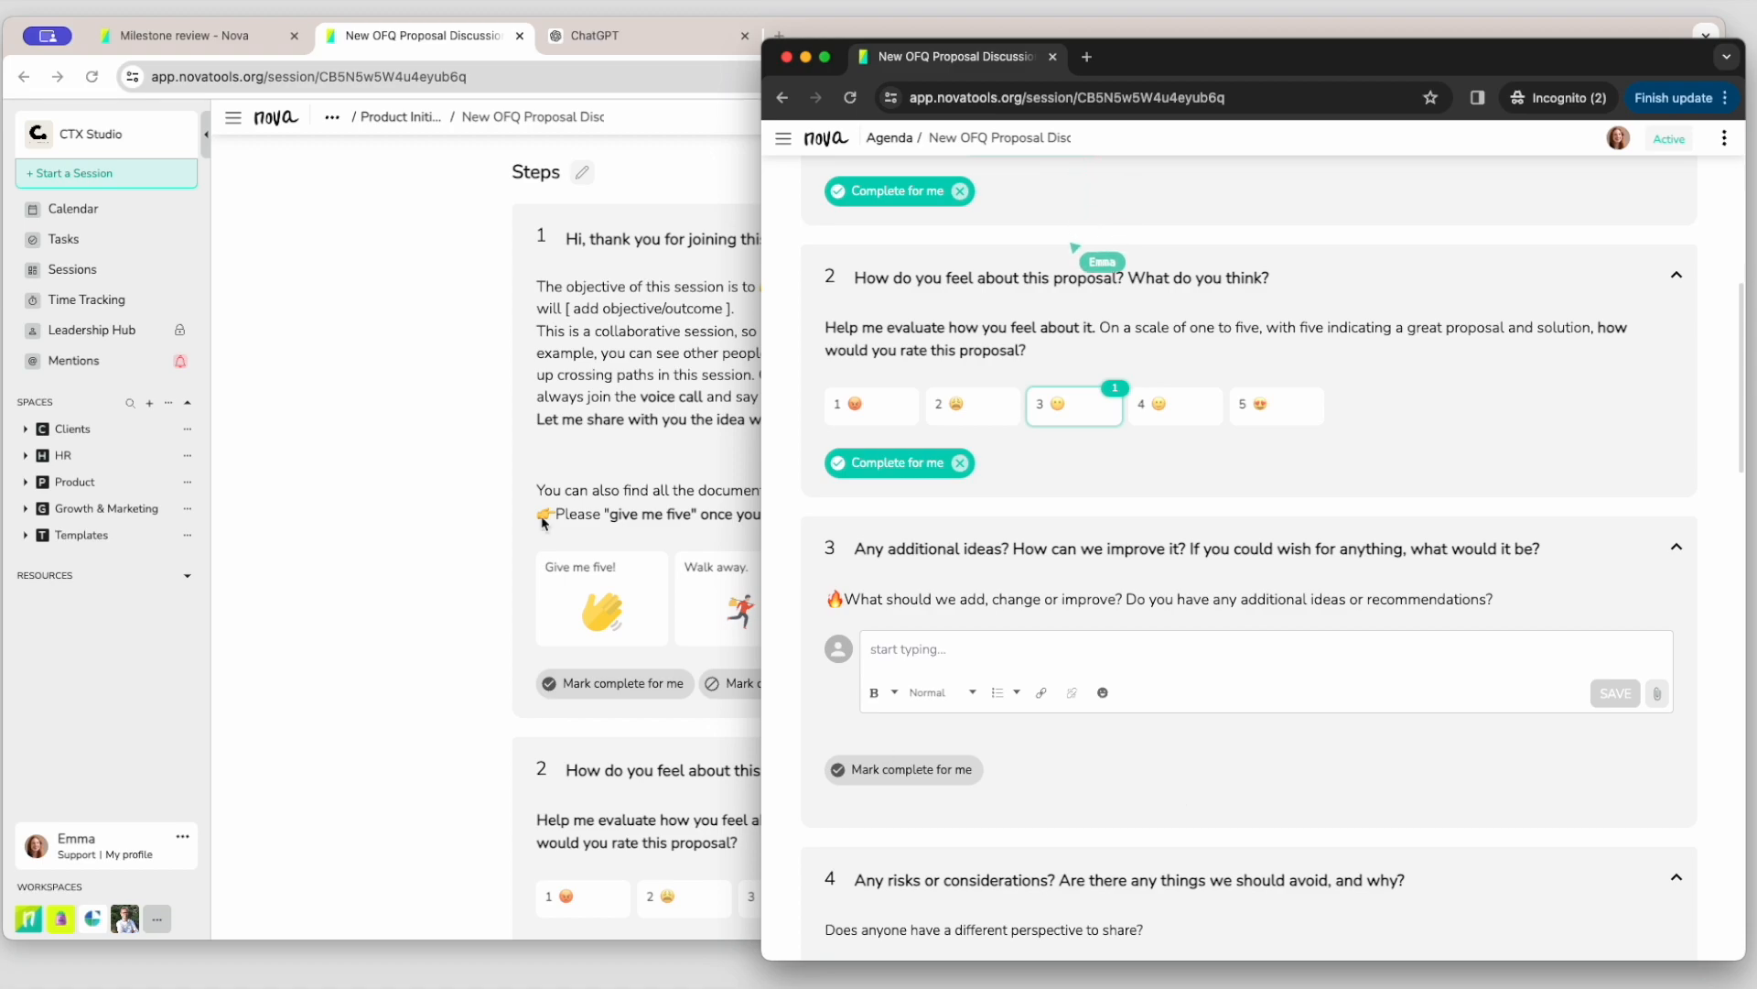
scroll(1263, 453, down, 1)
click(1724, 137)
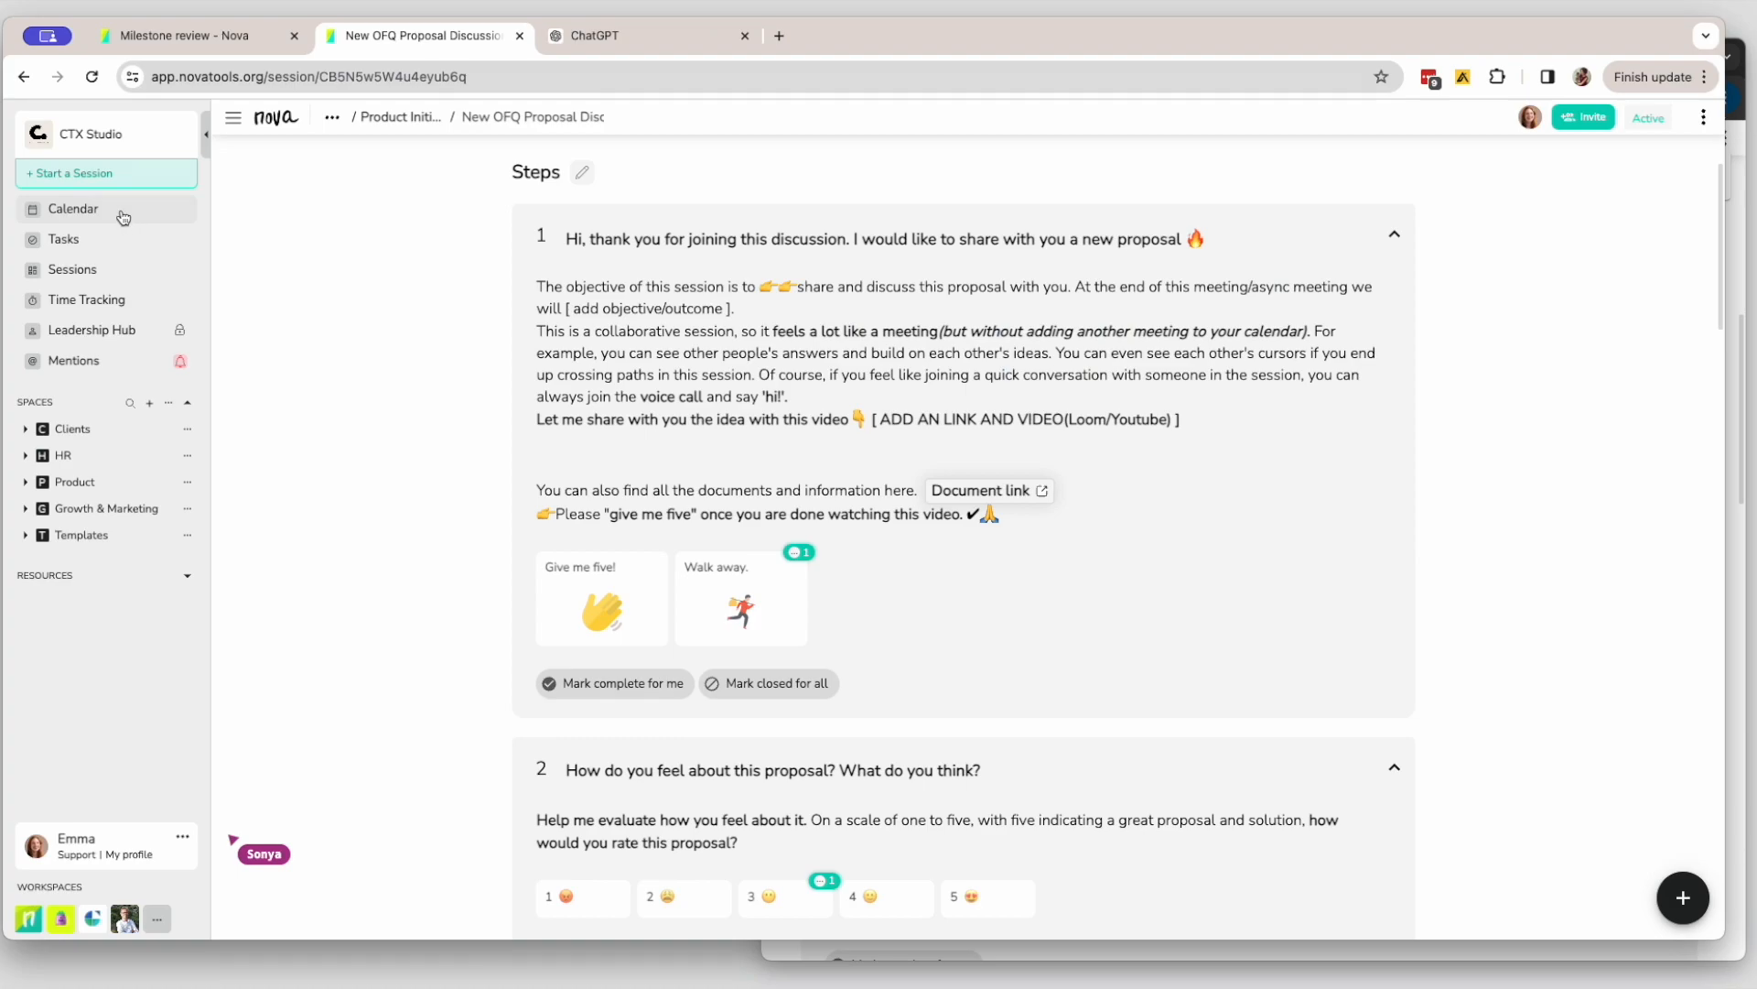
click(122, 218)
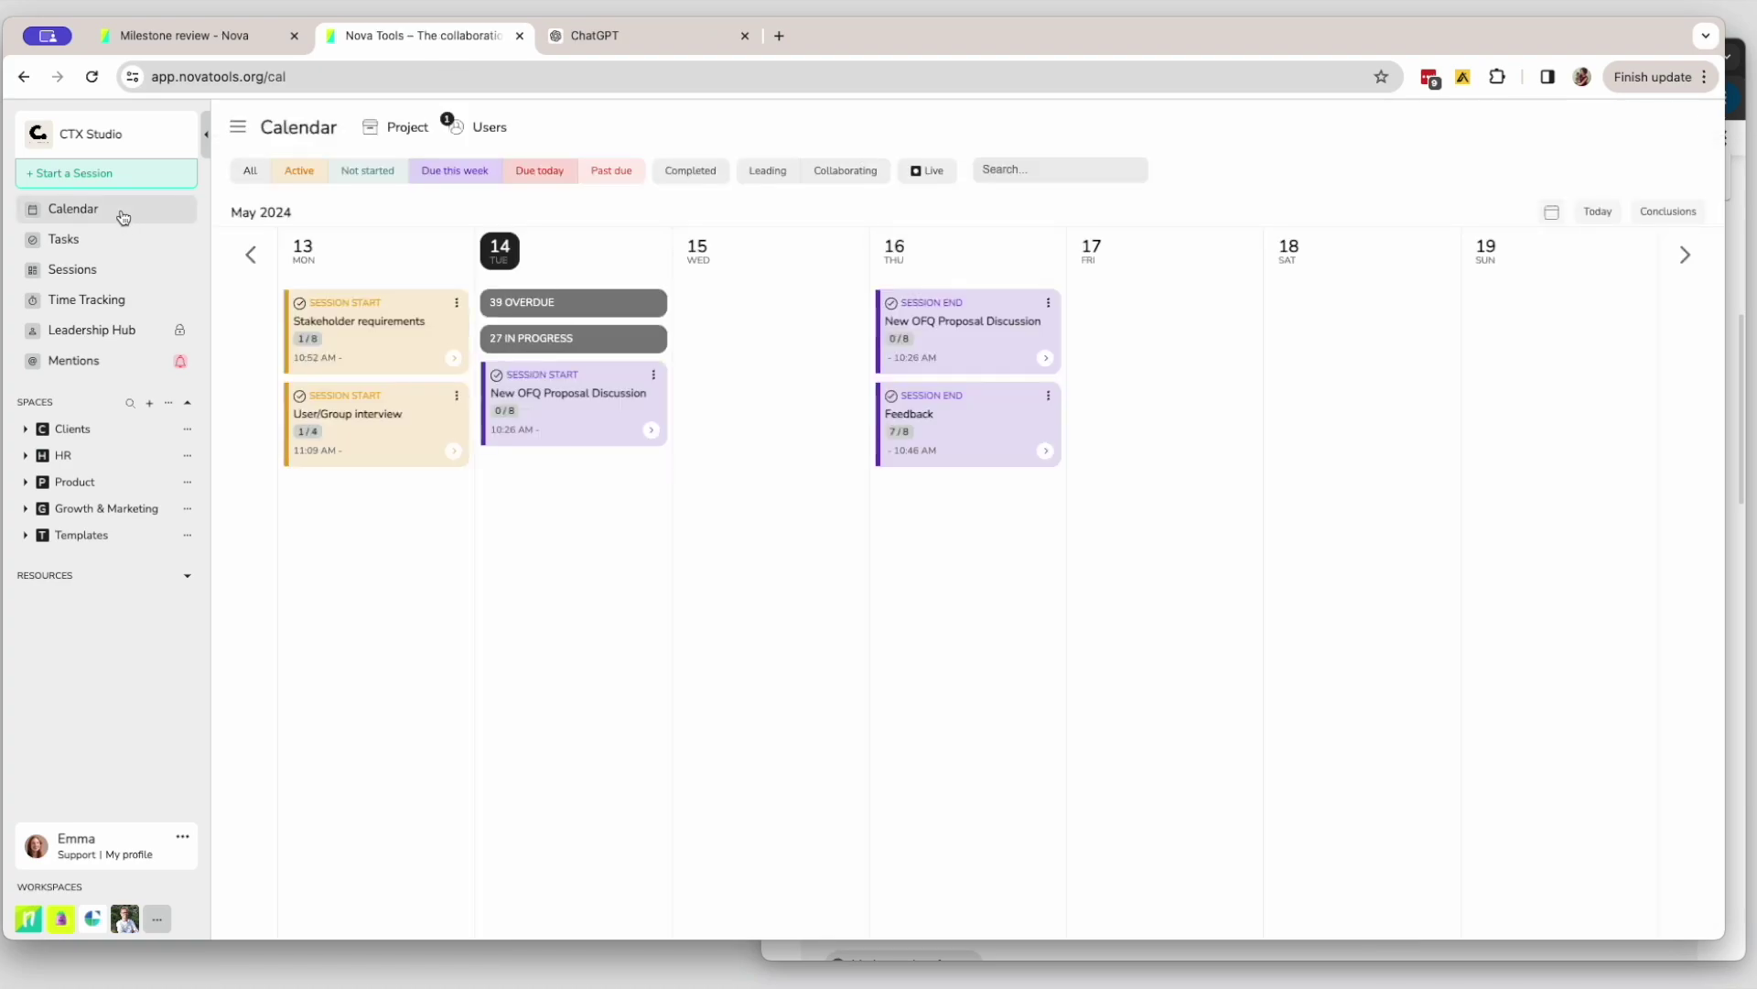
- Review a session card's Progress by user chart and the calendar's Conclusions
click(456, 301)
click(519, 404)
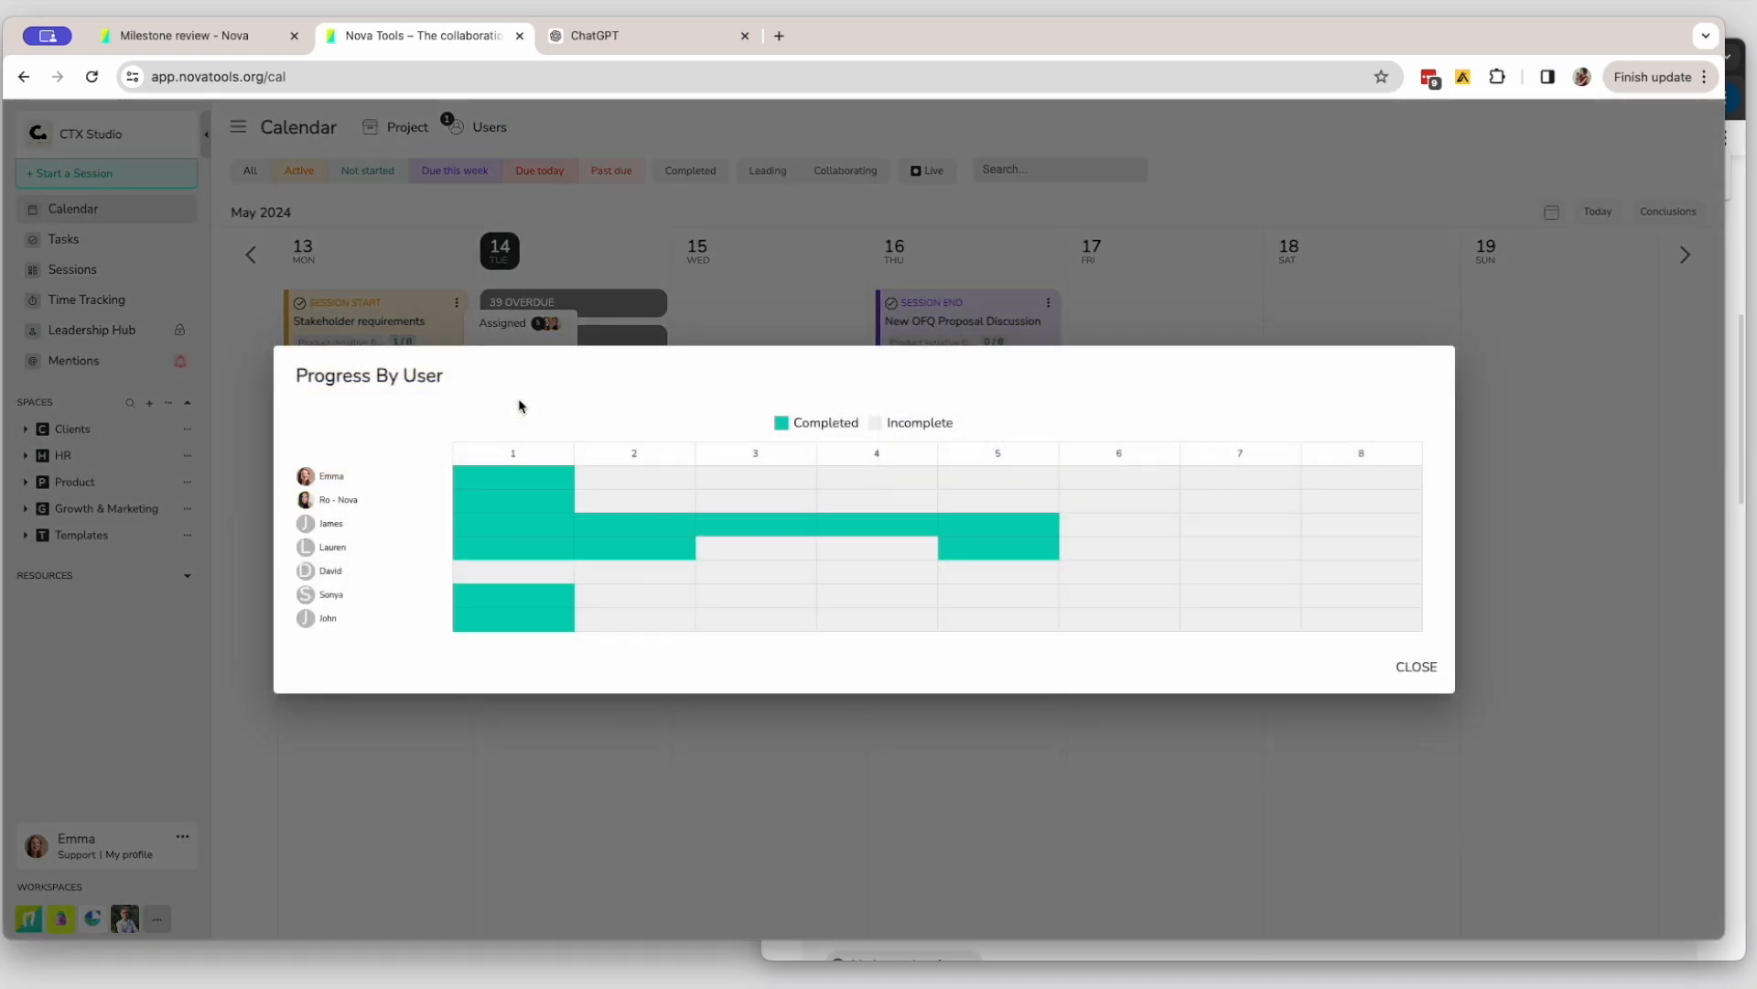
click(1416, 666)
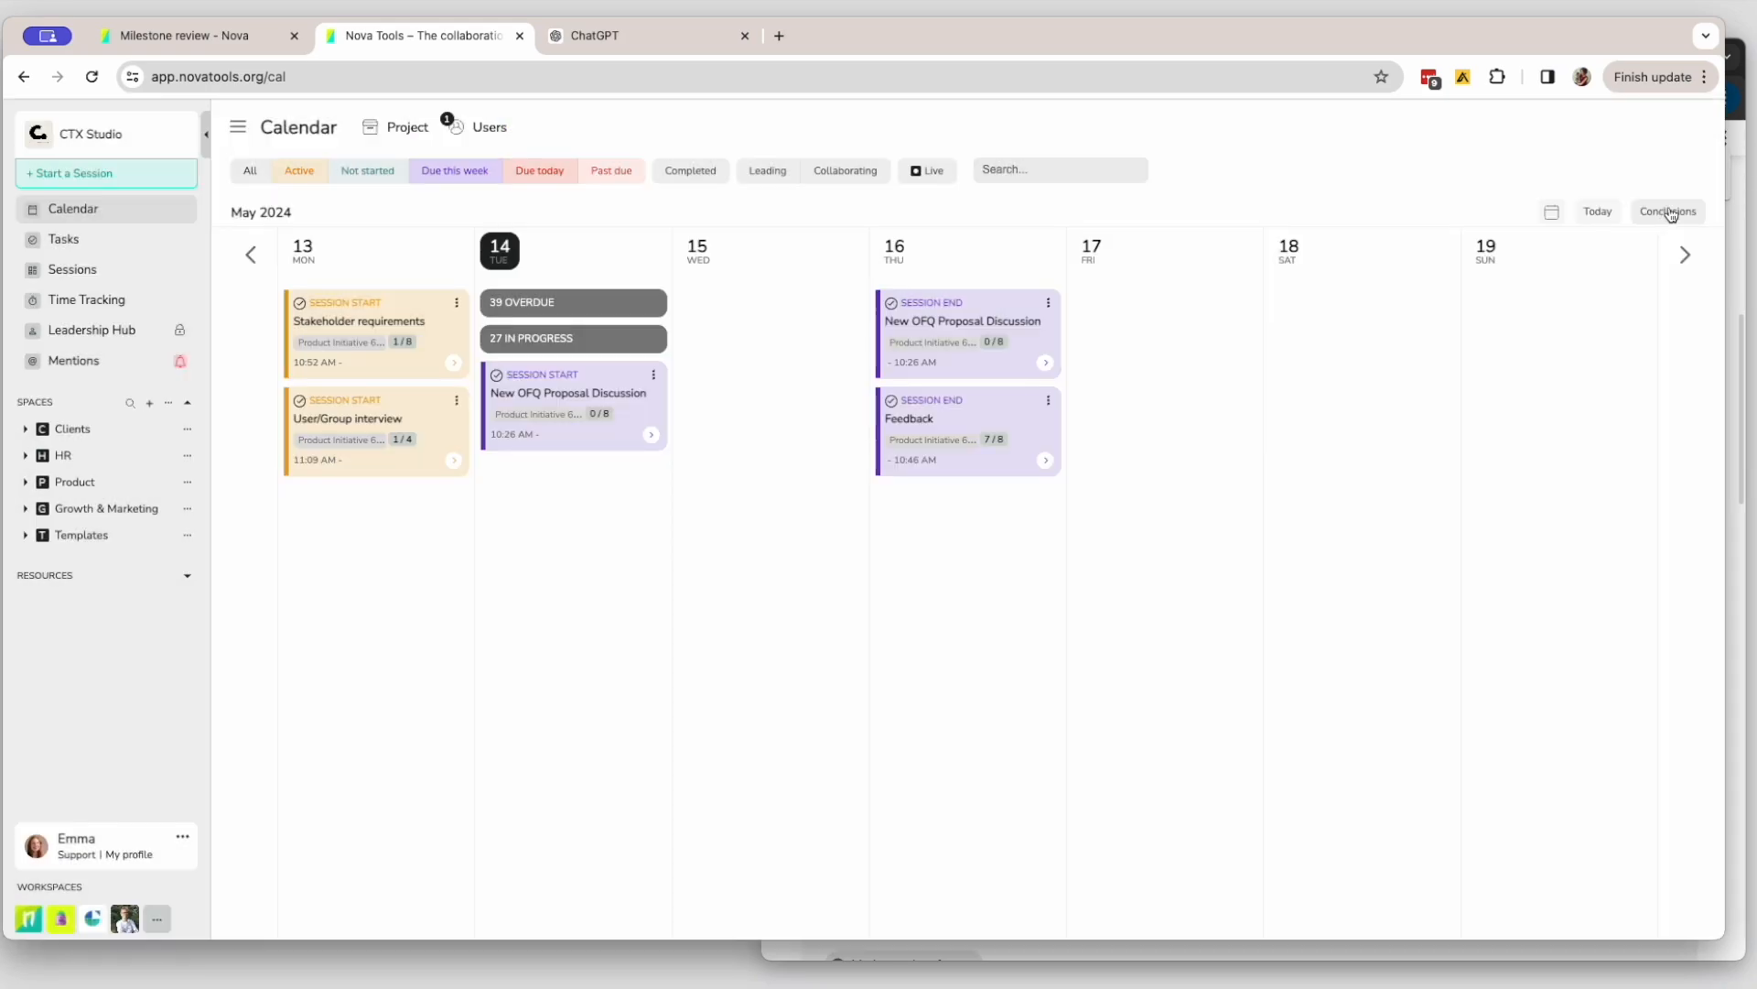
click(1670, 214)
scroll(1397, 403, down, 2)
scroll(1396, 405, down, 2)
scroll(1396, 404, down, 2)
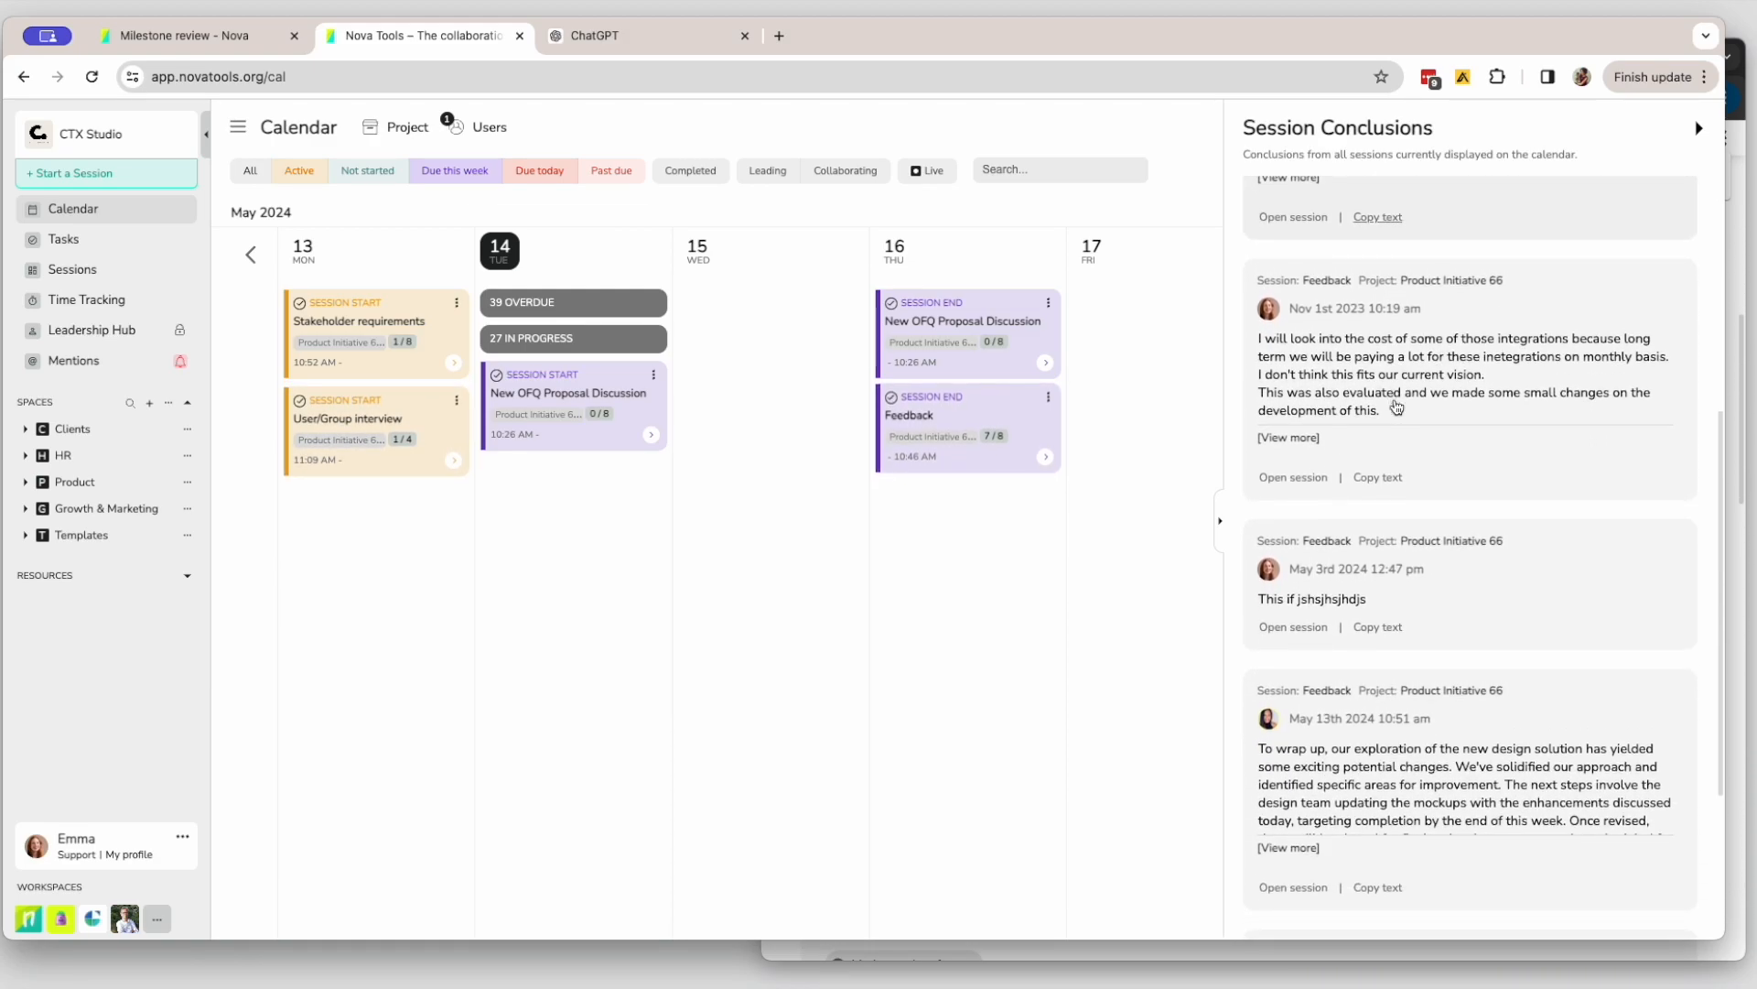
scroll(1397, 404, up, 4)
- Add a new task from the calendar with its start date set to May 16
click(846, 252)
click(900, 305)
click(1415, 349)
click(939, 616)
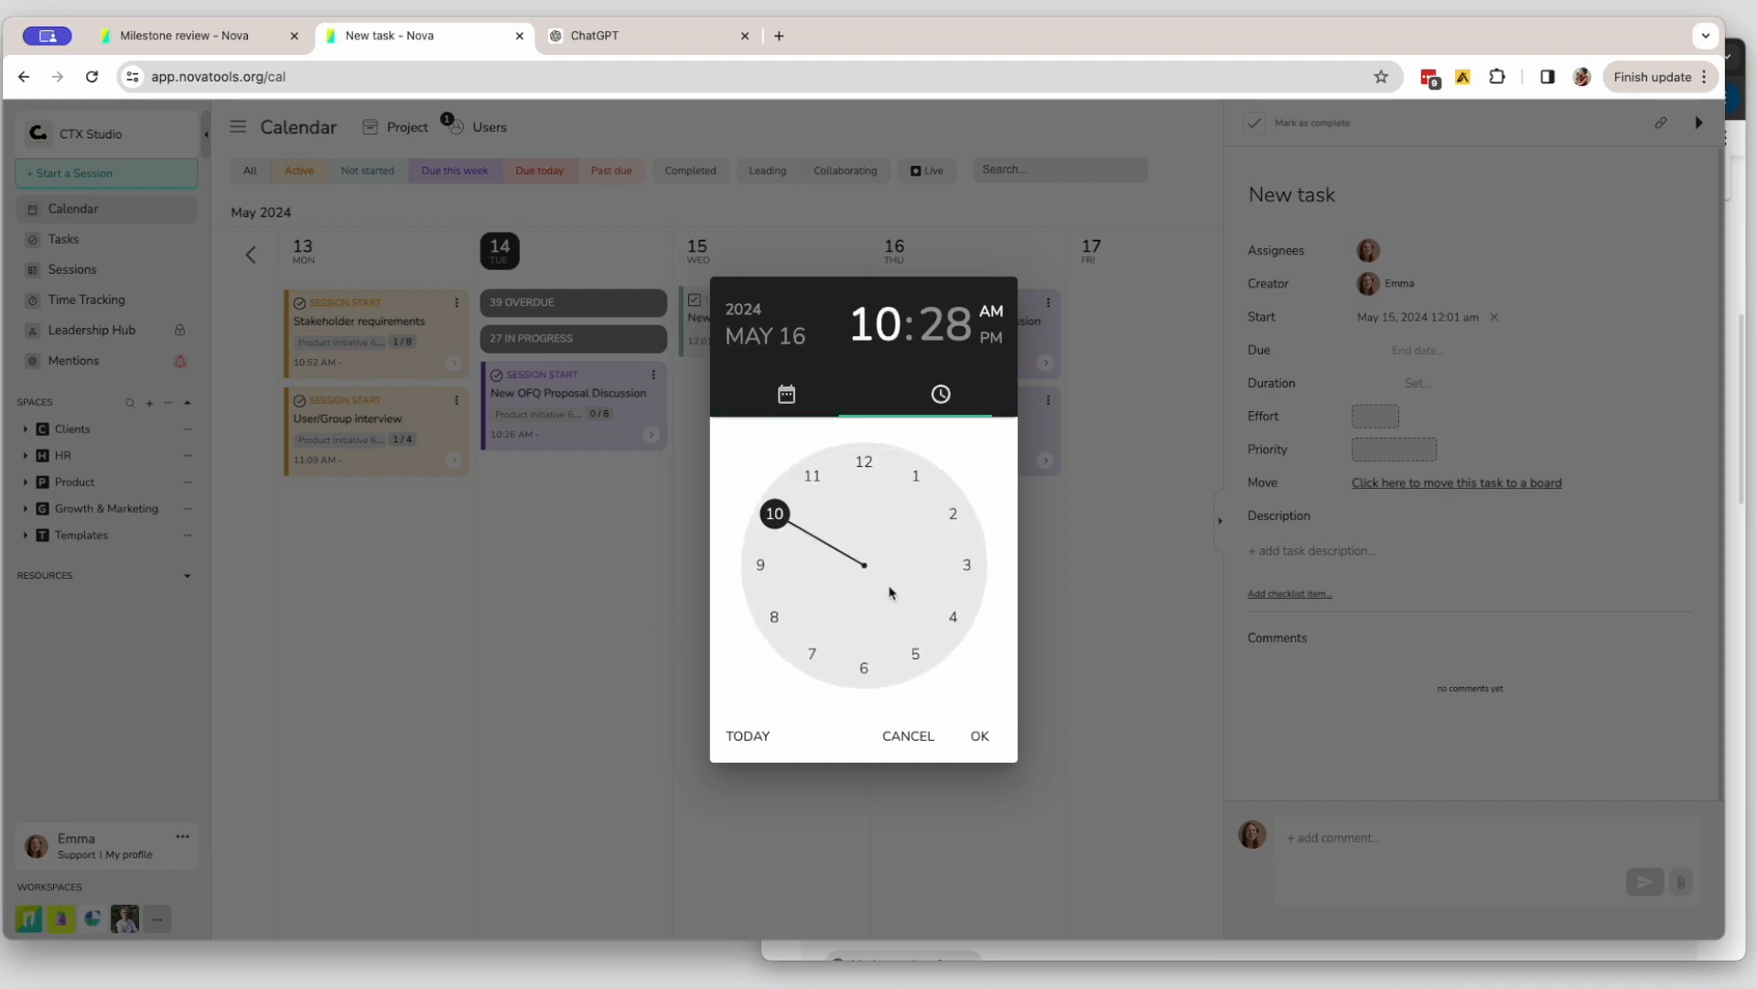